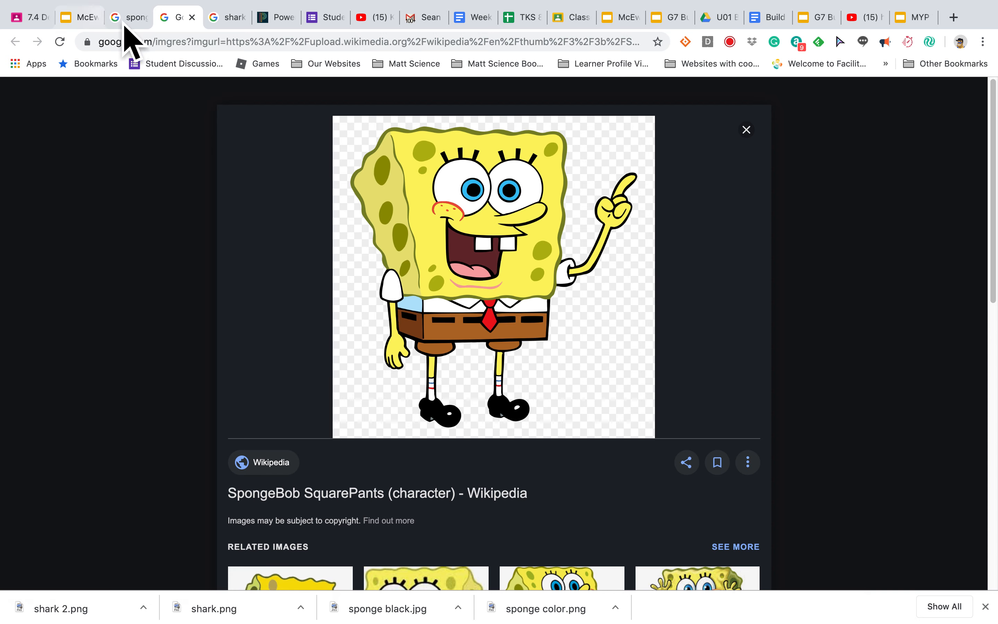
# - Examine the black-and-white SpongeBob search results and the colour SpongeBob image with its related images
pyautogui.scroll(-2, 673, 433)
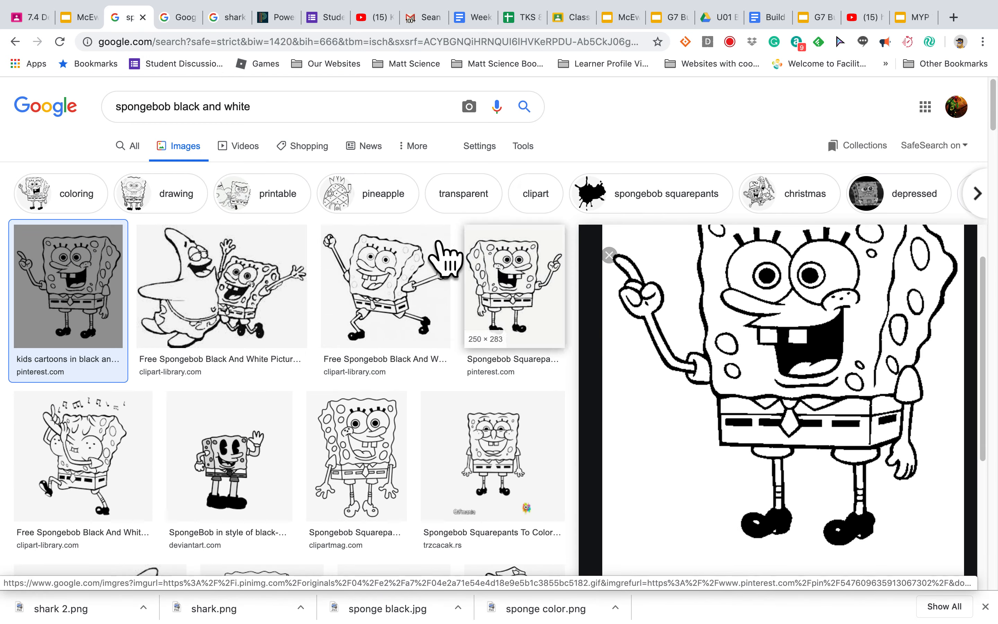
pyautogui.scroll(1, 756, 388)
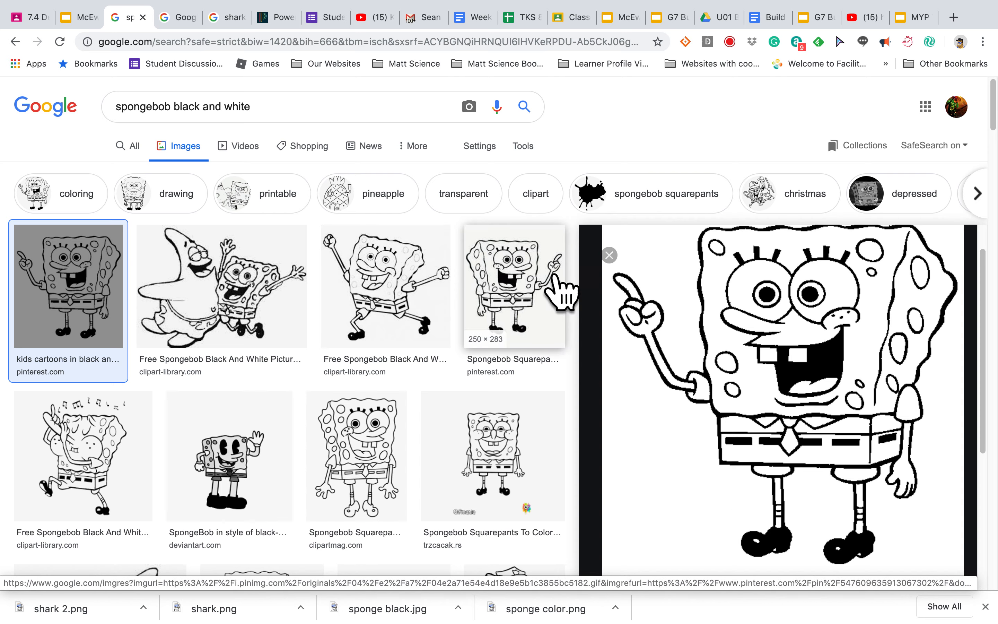
pyautogui.click(187, 18)
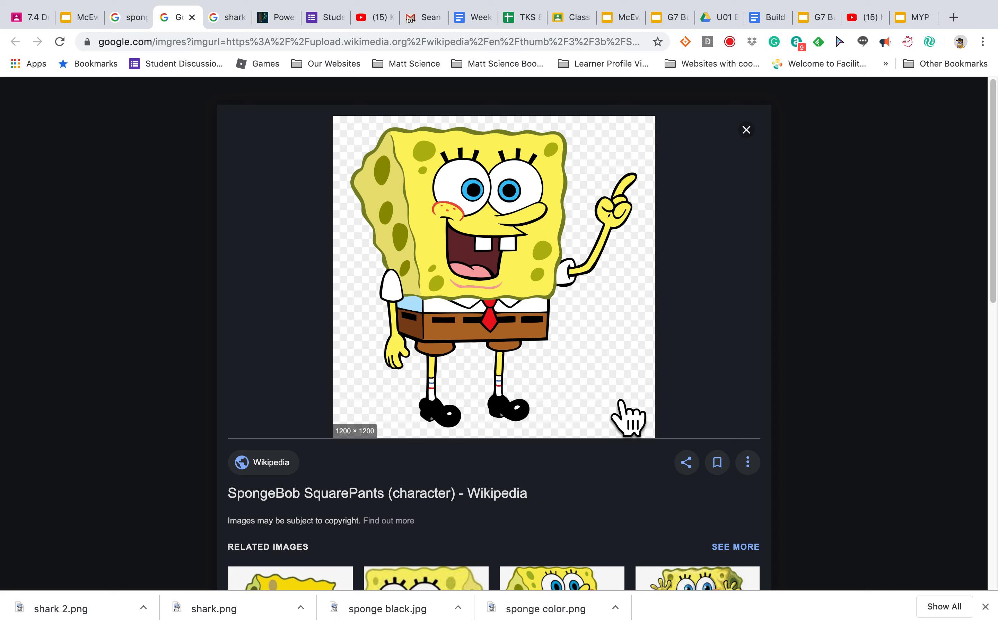
pyautogui.scroll(-10, 627, 416)
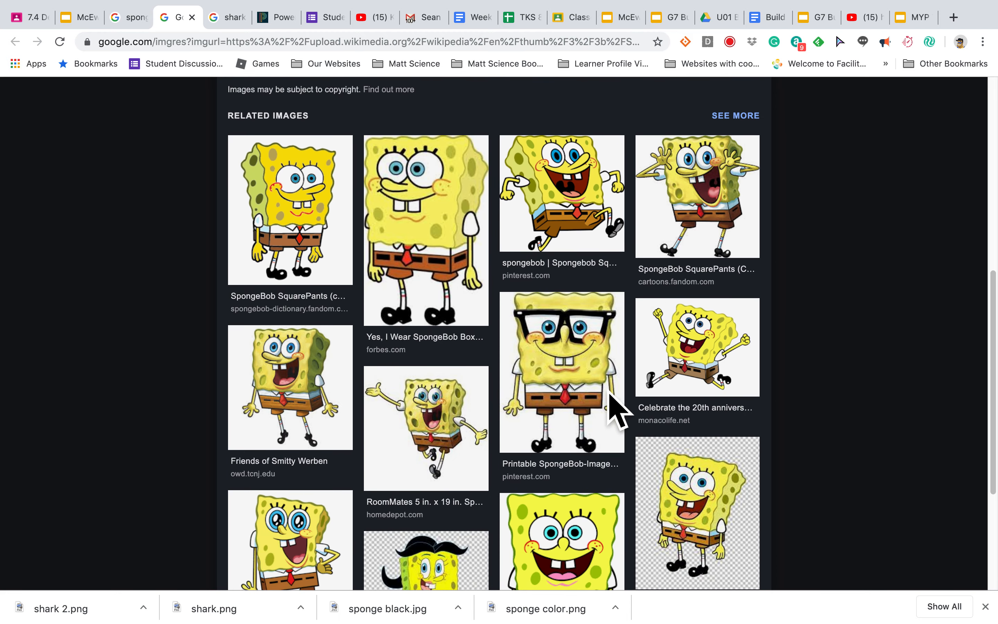
pyautogui.scroll(7, 615, 412)
pyautogui.scroll(3, 618, 409)
pyautogui.rightClick(437, 206)
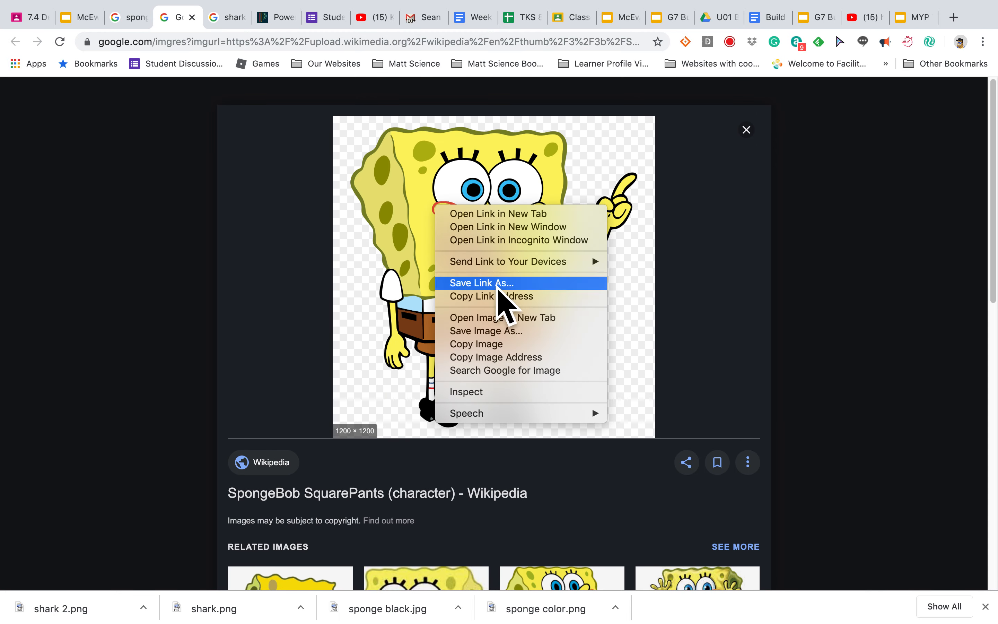
pyautogui.click(501, 332)
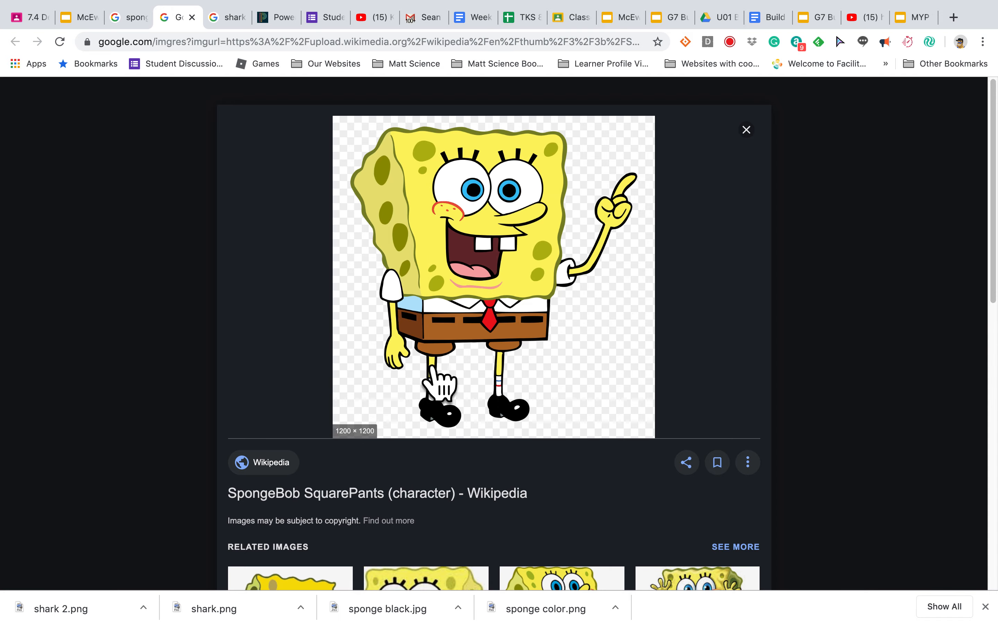
pyautogui.click(696, 294)
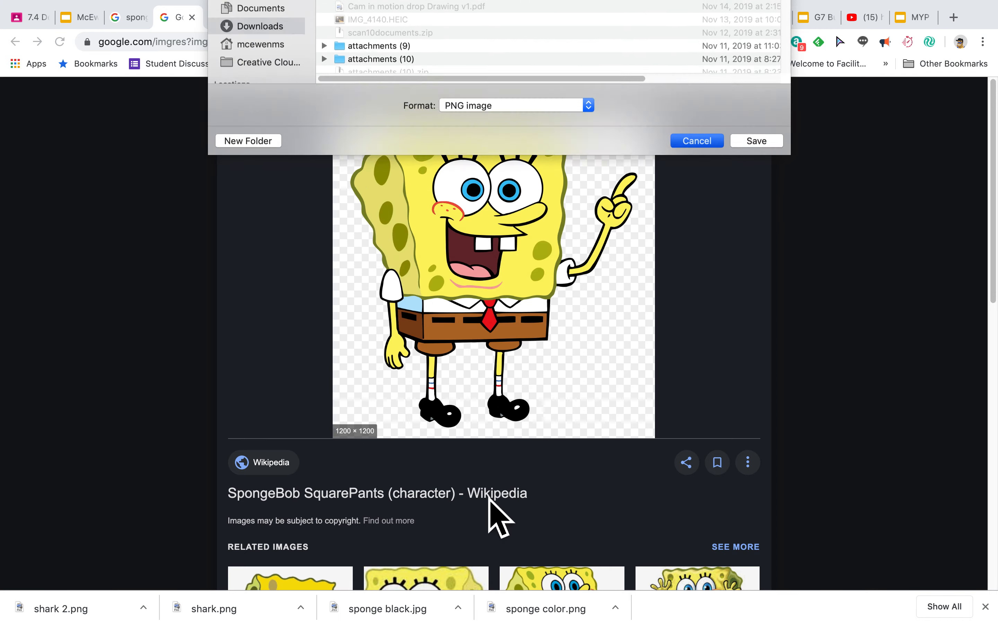
# - Switch to Inkscape and open sponge color.png from Downloads as an embedded image, with the new window enlarged and the page fitted in view
pyautogui.click(393, 586)
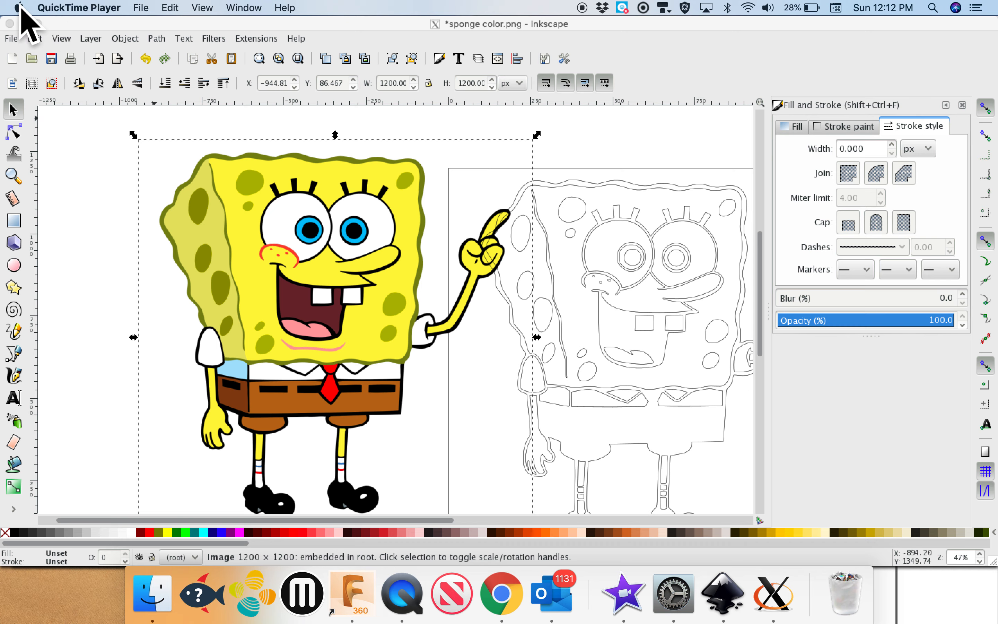
pyautogui.click(13, 40)
pyautogui.click(12, 39)
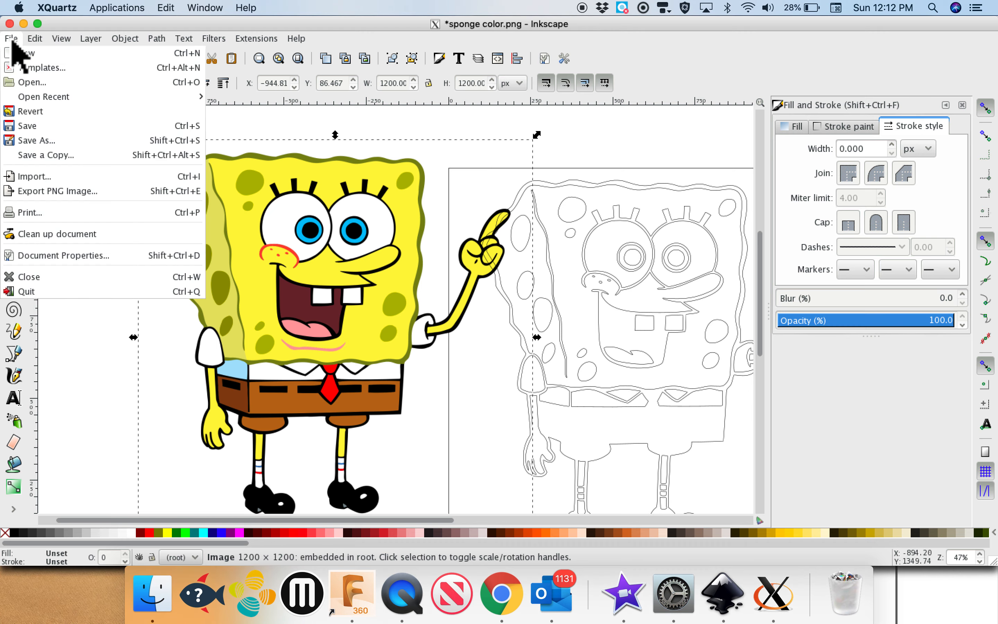
pyautogui.click(33, 82)
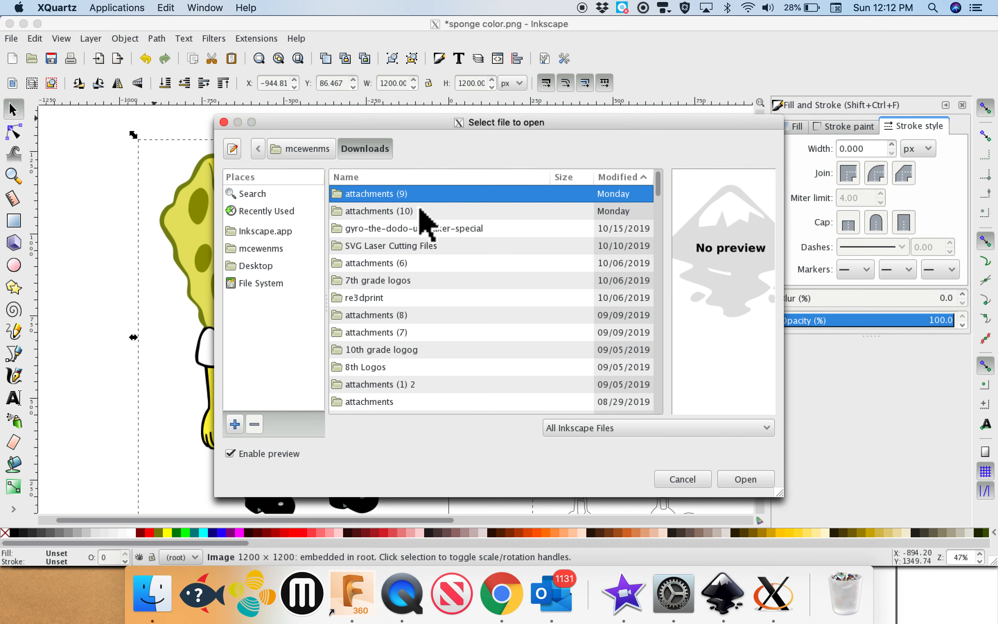
pyautogui.scroll(-20, 407, 272)
pyautogui.scroll(-15, 408, 273)
pyautogui.scroll(5, 407, 273)
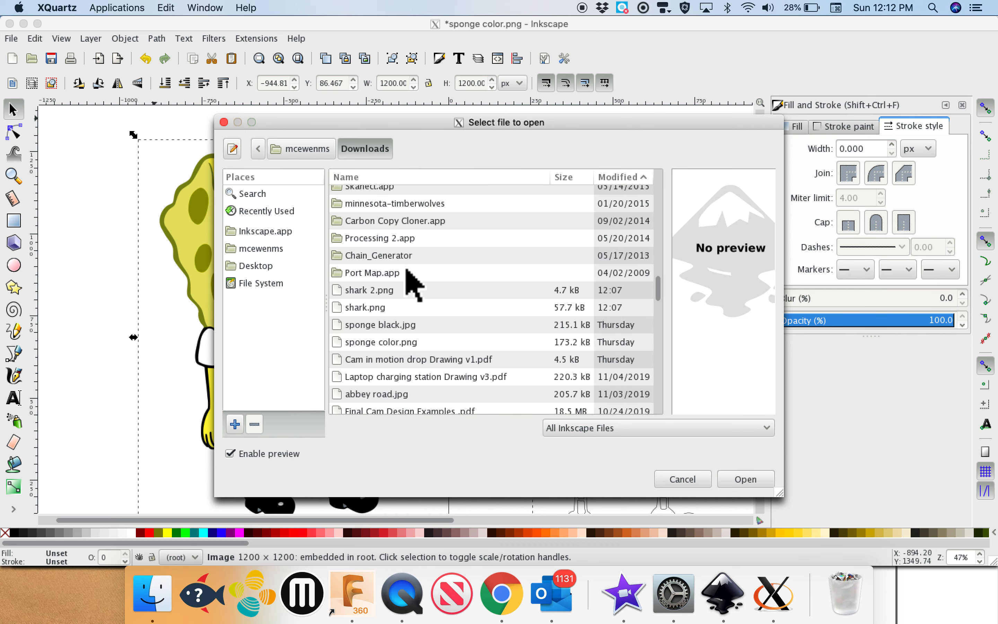
pyautogui.doubleClick(427, 345)
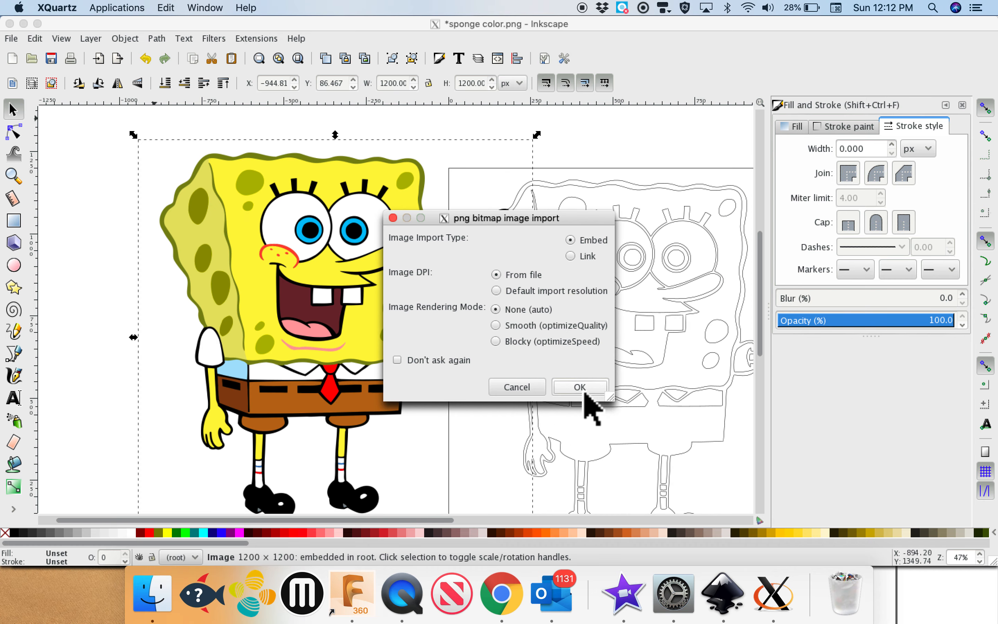
pyautogui.click(585, 394)
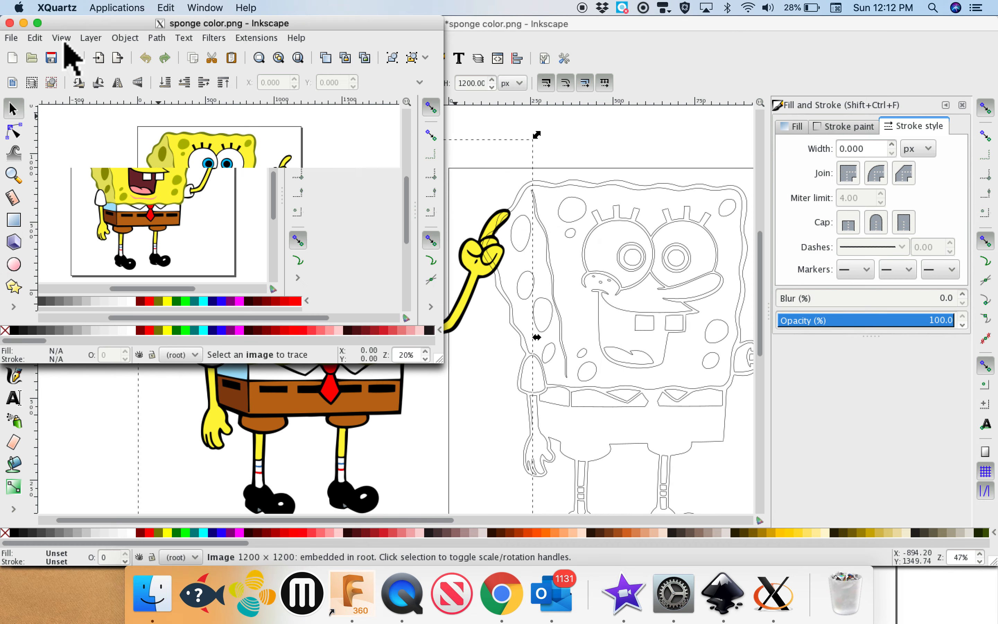
pyautogui.click(38, 23)
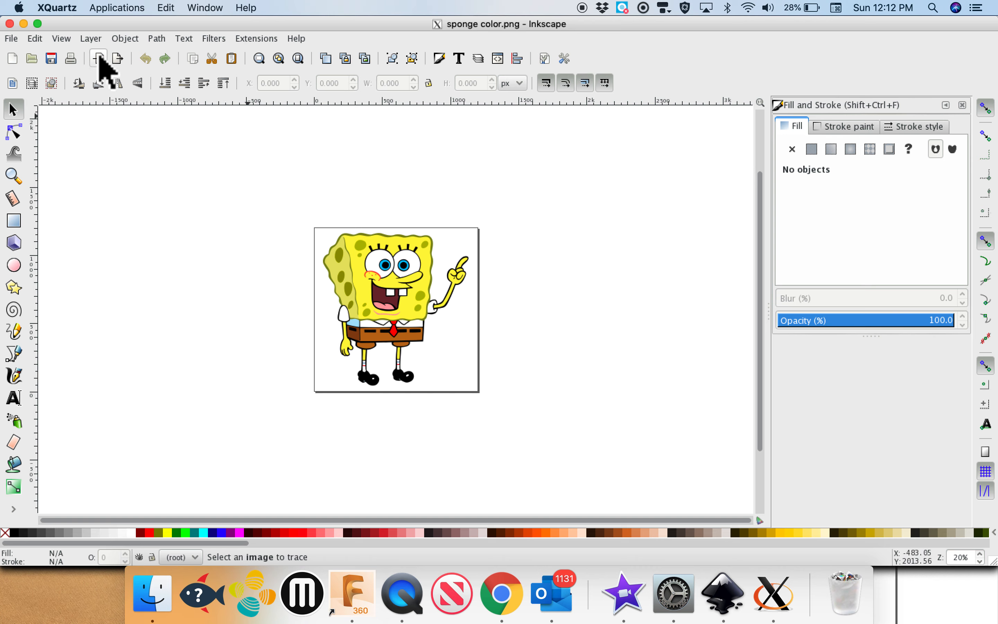
pyautogui.press('5')
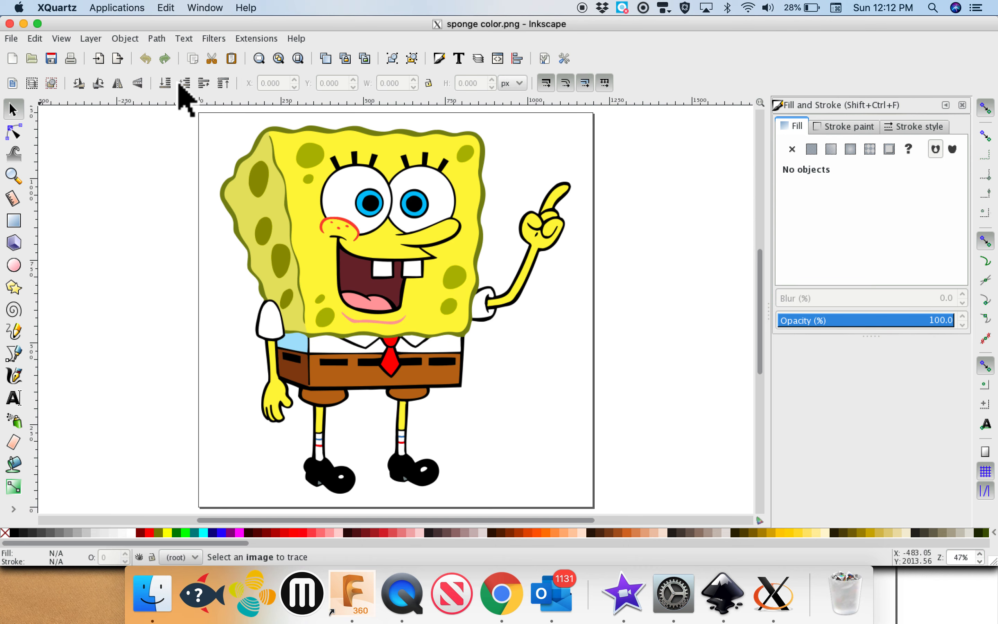
pyautogui.click(408, 235)
pyautogui.click(606, 267)
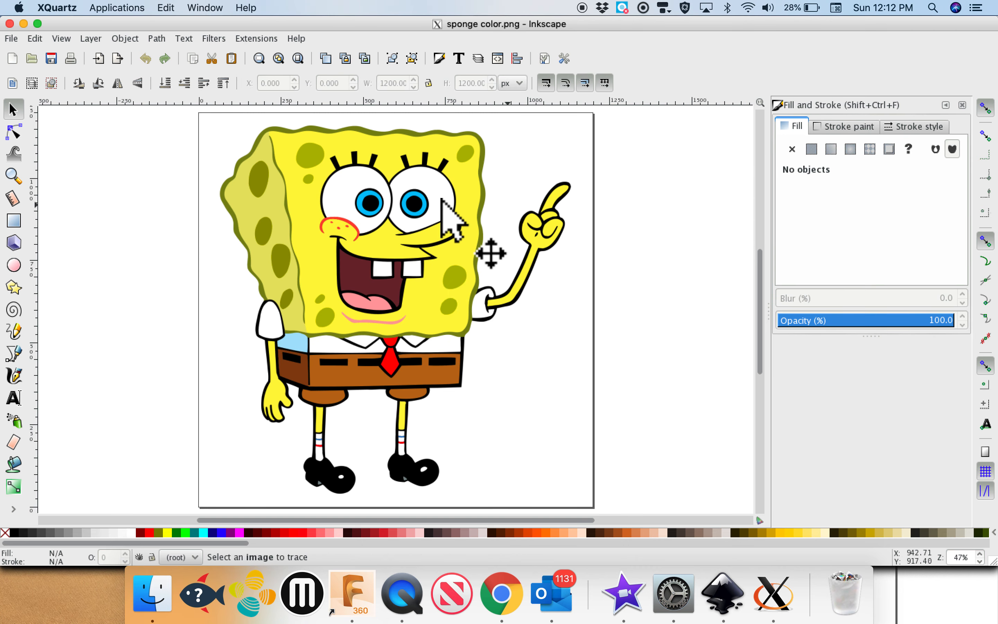
pyautogui.hscroll(-3, 446, 212)
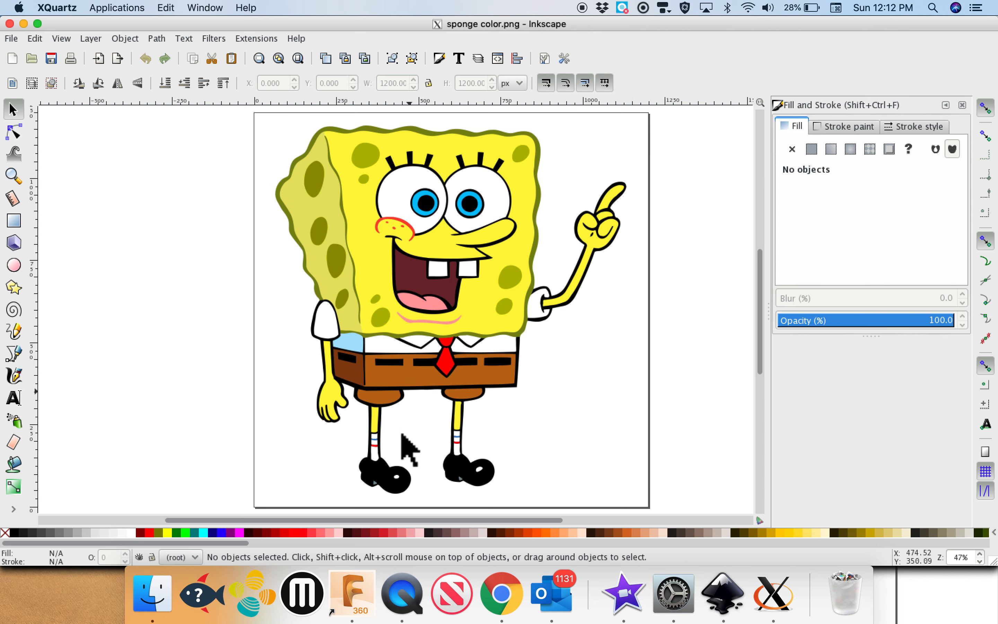
# - Draw an unfilled rectangle of about 1137 by 1198 px around the SpongeBob image
pyautogui.click(15, 222)
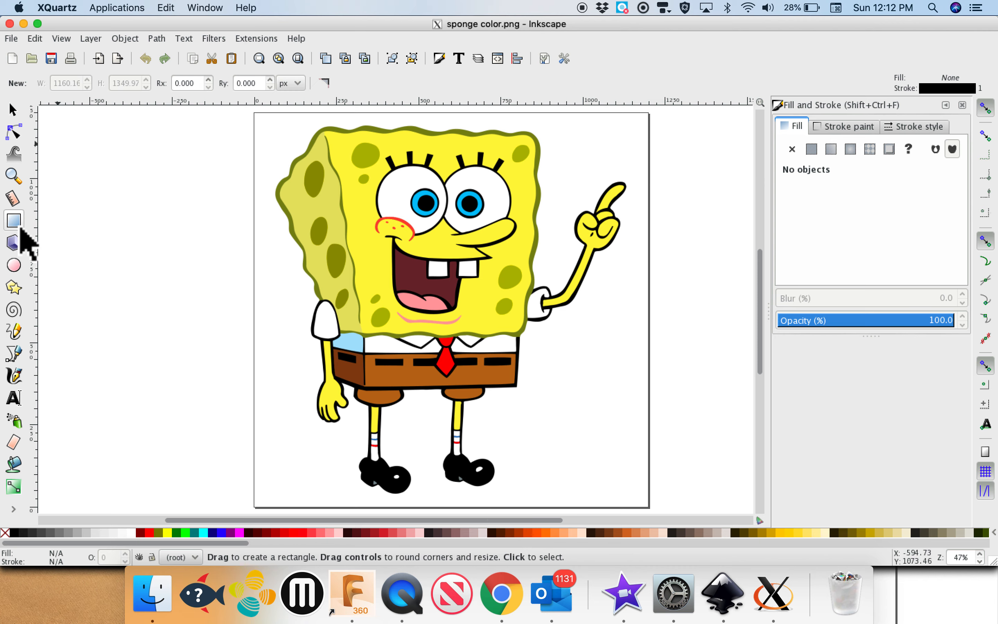
pyautogui.moveTo(274, 119)
pyautogui.mouseDown()
pyautogui.moveTo(629, 406)
pyautogui.moveTo(612, 531)
pyautogui.moveTo(647, 526)
pyautogui.moveTo(645, 512)
pyautogui.mouseUp()
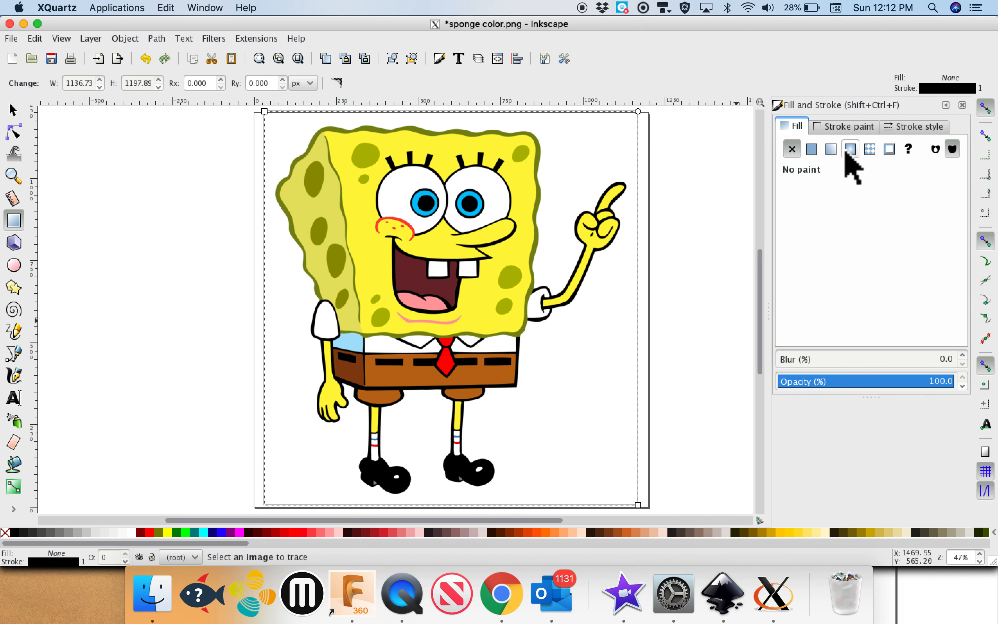
pyautogui.click(842, 126)
pyautogui.click(716, 215)
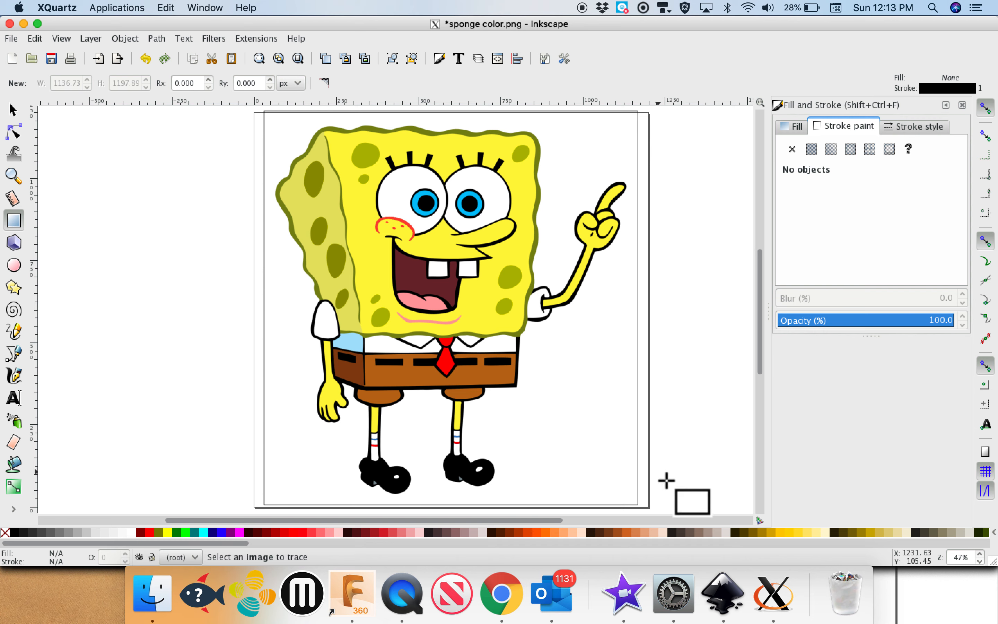
# - Delete the rectangle drawn around the SpongeBob image
pyautogui.click(14, 110)
pyautogui.click(638, 454)
pyautogui.press('Delete')
# - Trace the SpongeBob image with Trace Bitmap, using live preview and a brightness cutoff threshold of 0.730, and close the dialog
pyautogui.click(446, 289)
pyautogui.click(127, 40)
pyautogui.moveTo(159, 40)
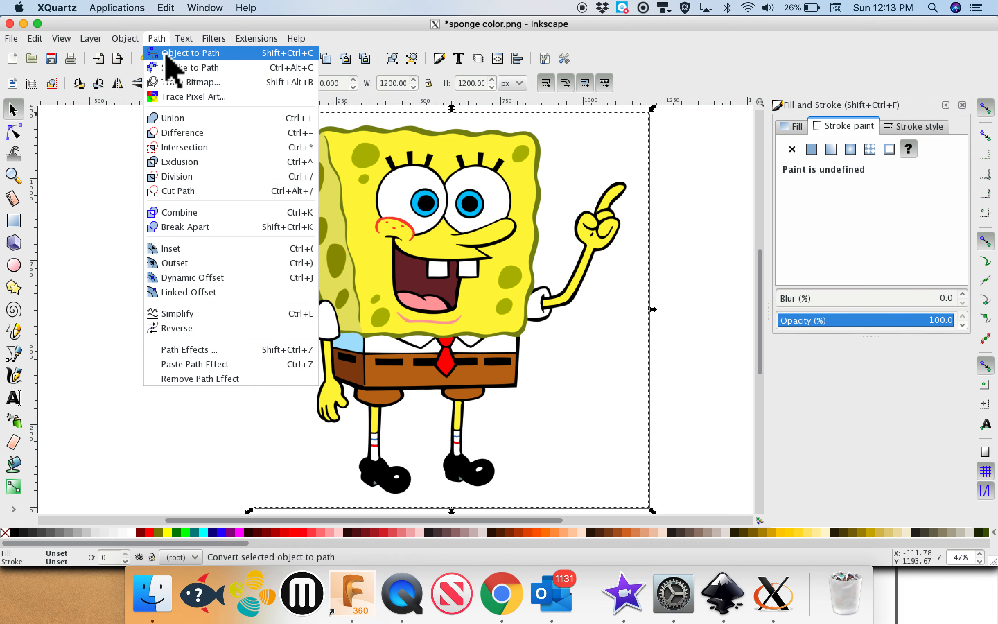
pyautogui.click(178, 83)
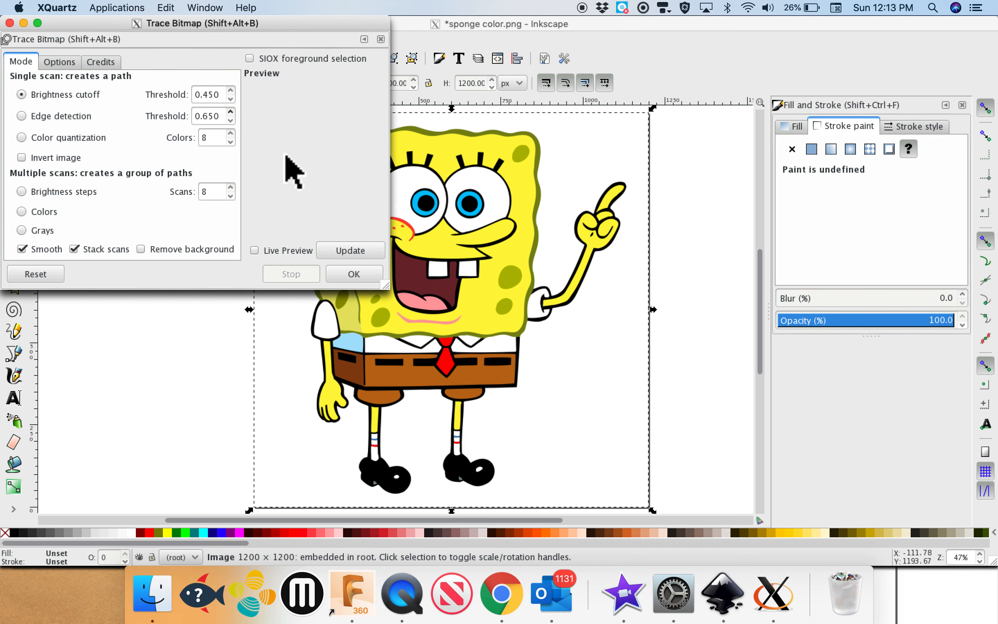
pyautogui.click(254, 250)
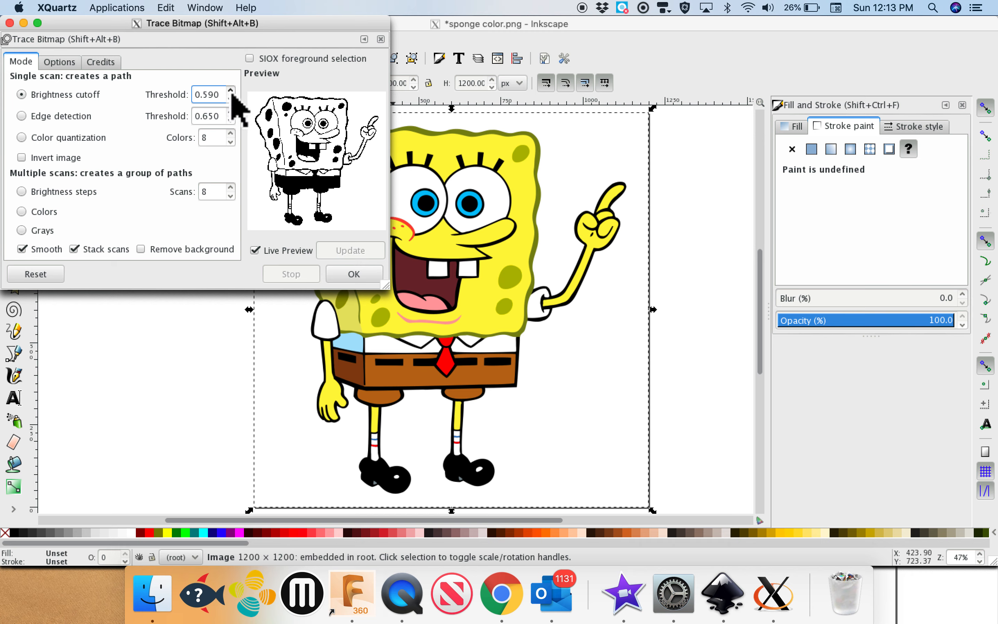
pyautogui.scroll(20, 231, 93)
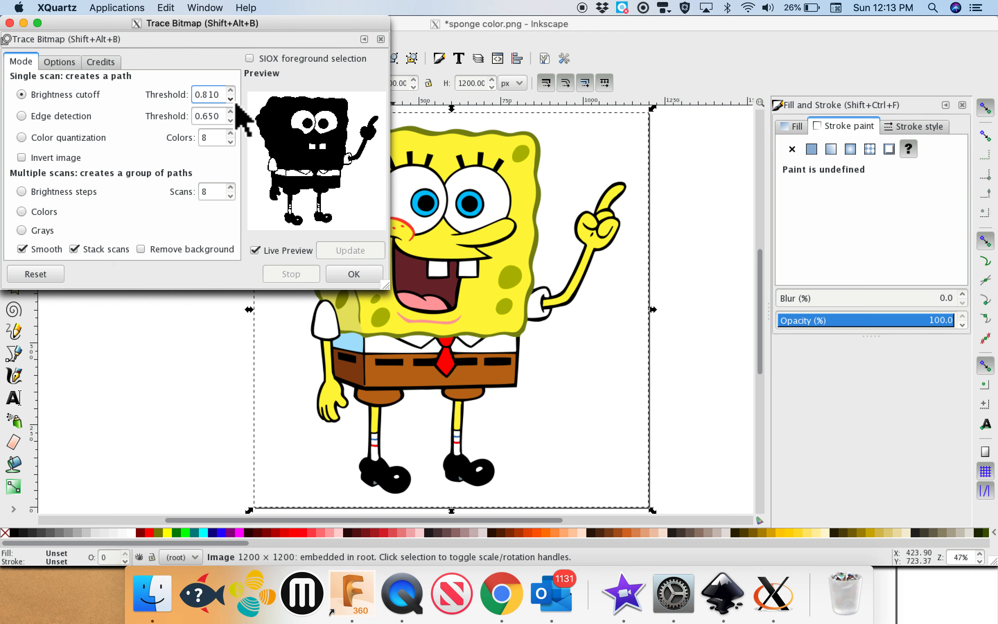
pyautogui.scroll(-3, 236, 106)
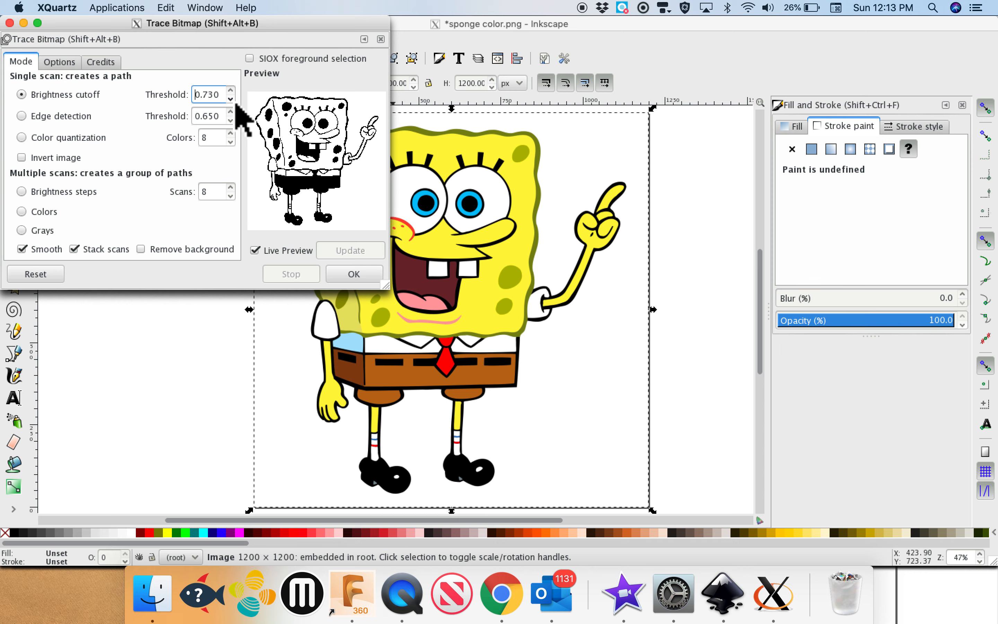
pyautogui.click(362, 271)
pyautogui.click(9, 23)
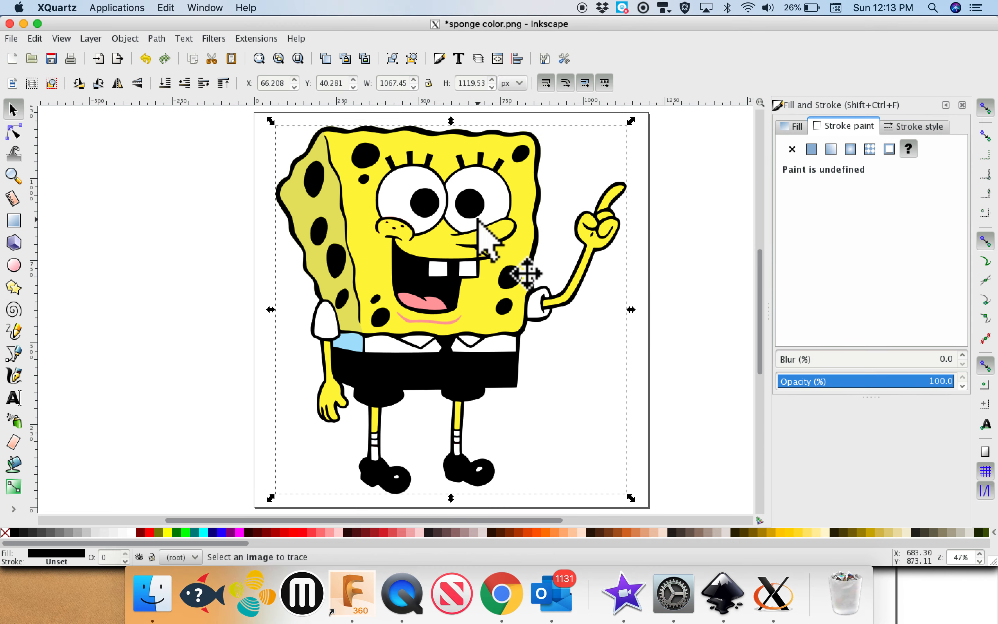
# - Separate the colour original from the black traced path, moving the original to the left and the trace slightly to the right
pyautogui.moveTo(462, 221); pyautogui.dragTo(237, 218)
pyautogui.moveTo(454, 240)
pyautogui.mouseDown()
pyautogui.moveTo(536, 247)
pyautogui.moveTo(508, 232)
pyautogui.moveTo(477, 239)
pyautogui.mouseUp()
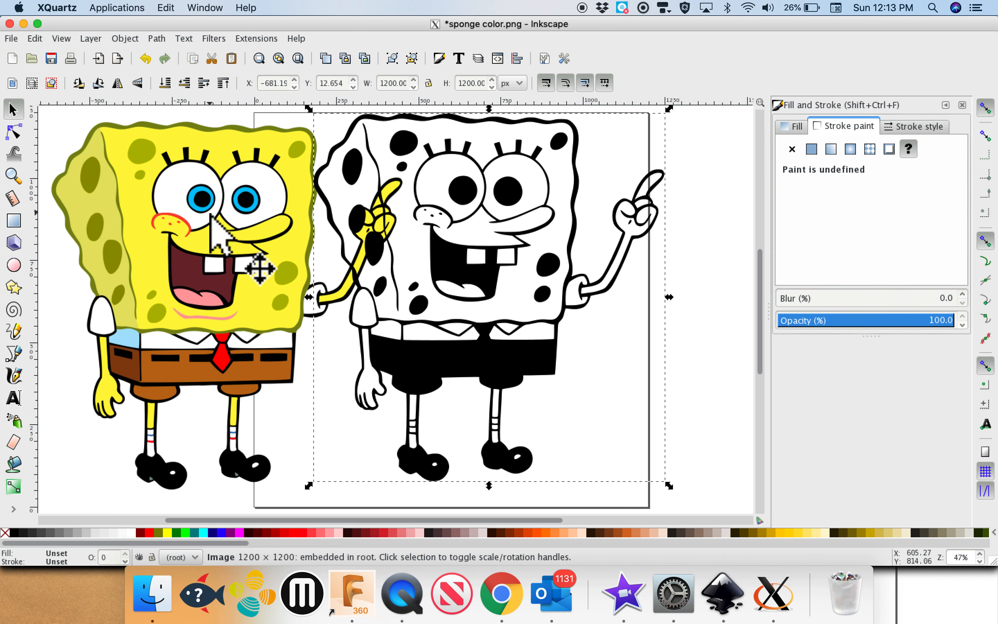
pyautogui.click(210, 216)
pyautogui.click(471, 243)
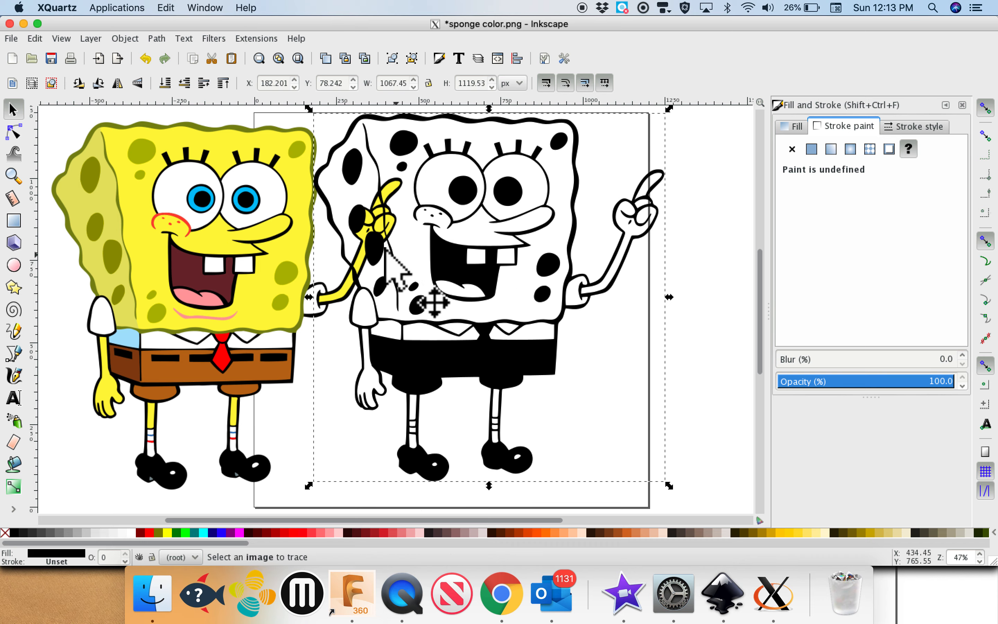
# - Compare the edges of the colour bitmap and the traced vector path at high magnification
pyautogui.scroll(5, 335, 272)
pyautogui.scroll(2, 330, 264)
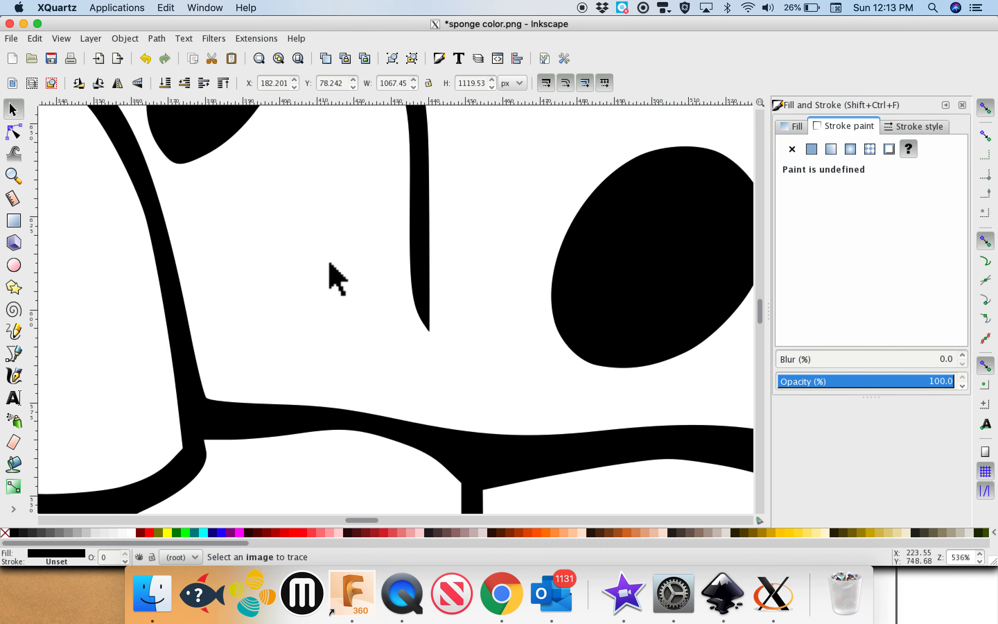
pyautogui.press('Escape')
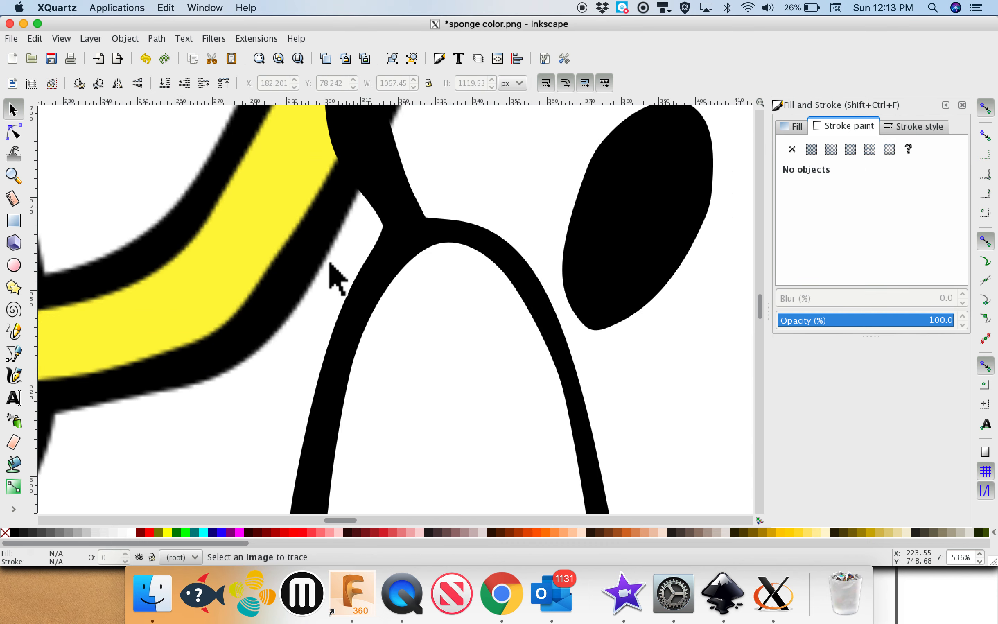
pyautogui.scroll(3, 330, 265)
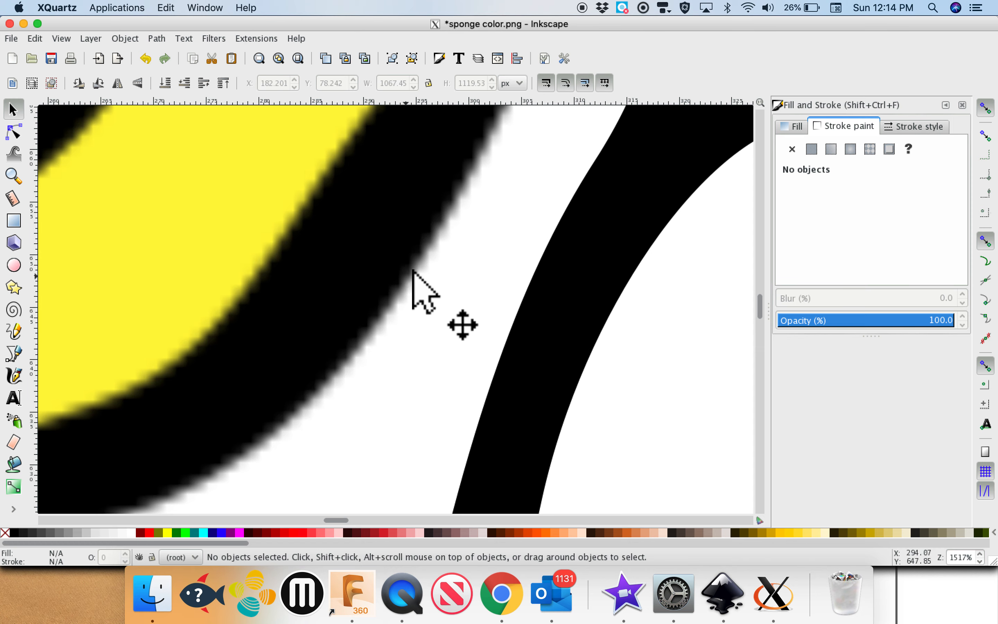
pyautogui.click(595, 320)
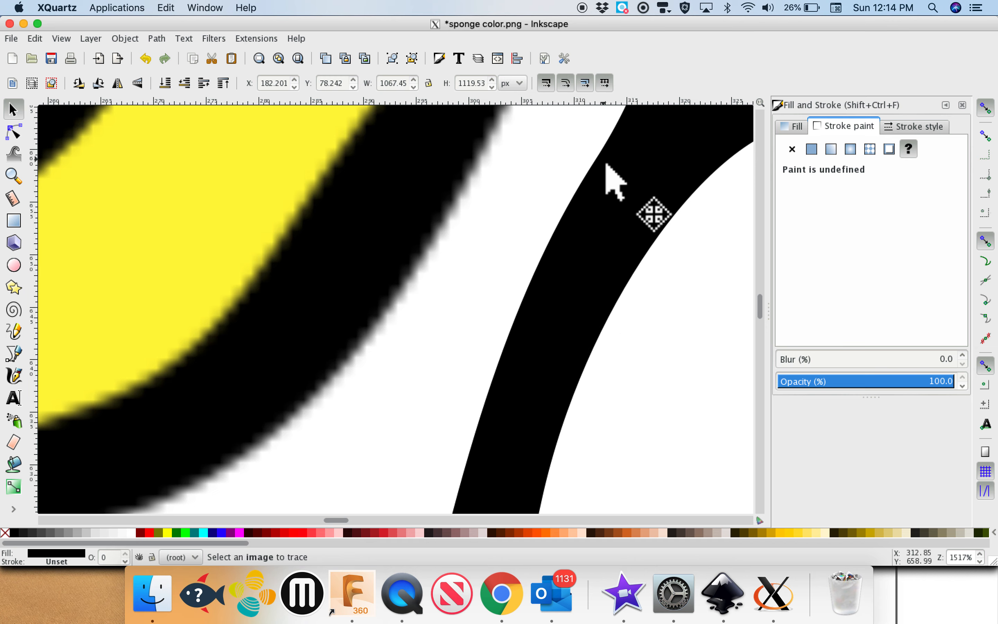
pyautogui.scroll(4, 545, 305)
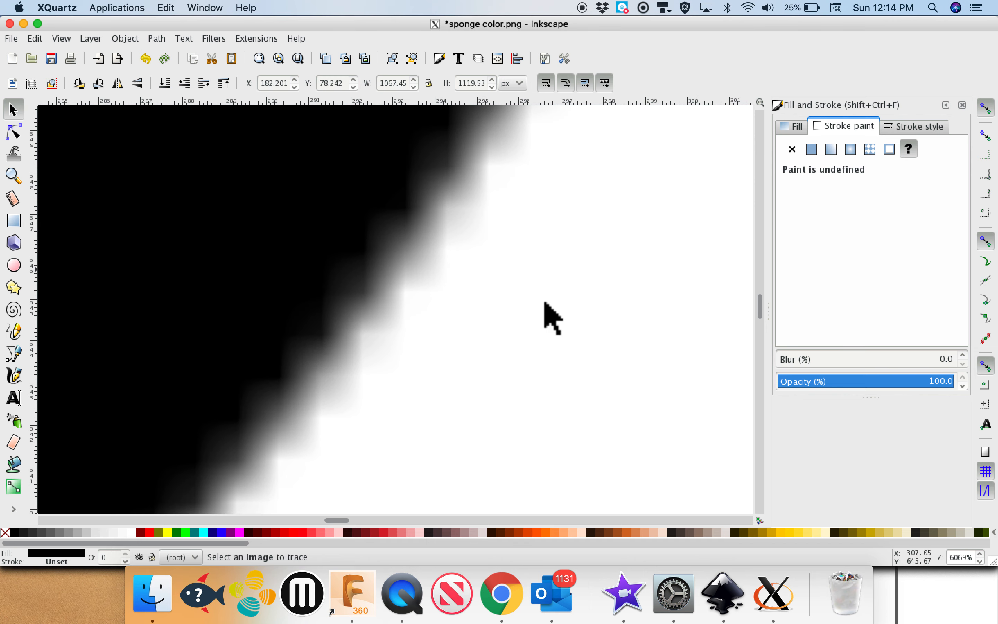
pyautogui.hscroll(5, 544, 308)
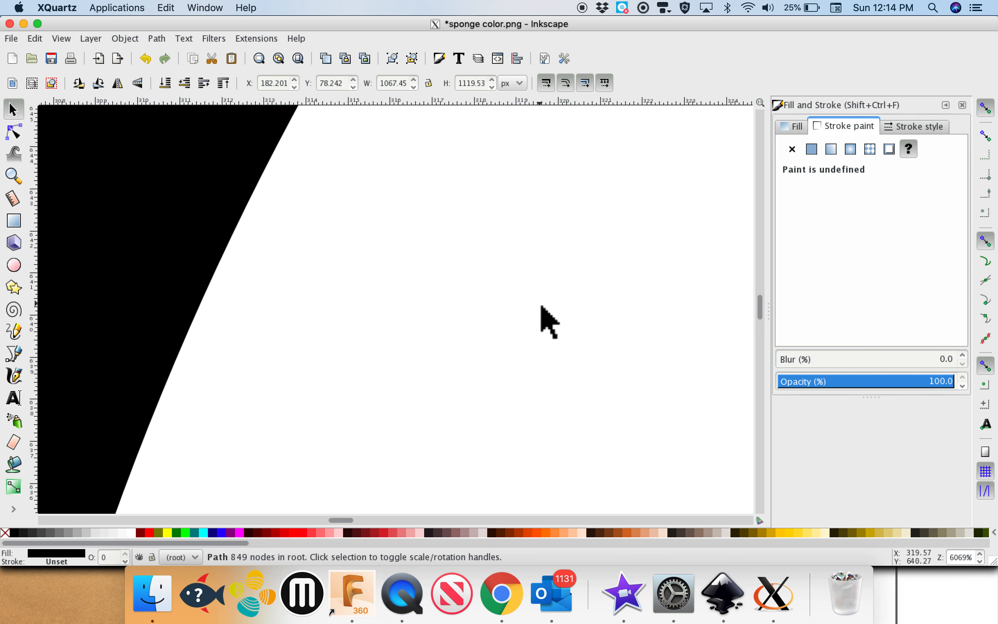
pyautogui.press('5')
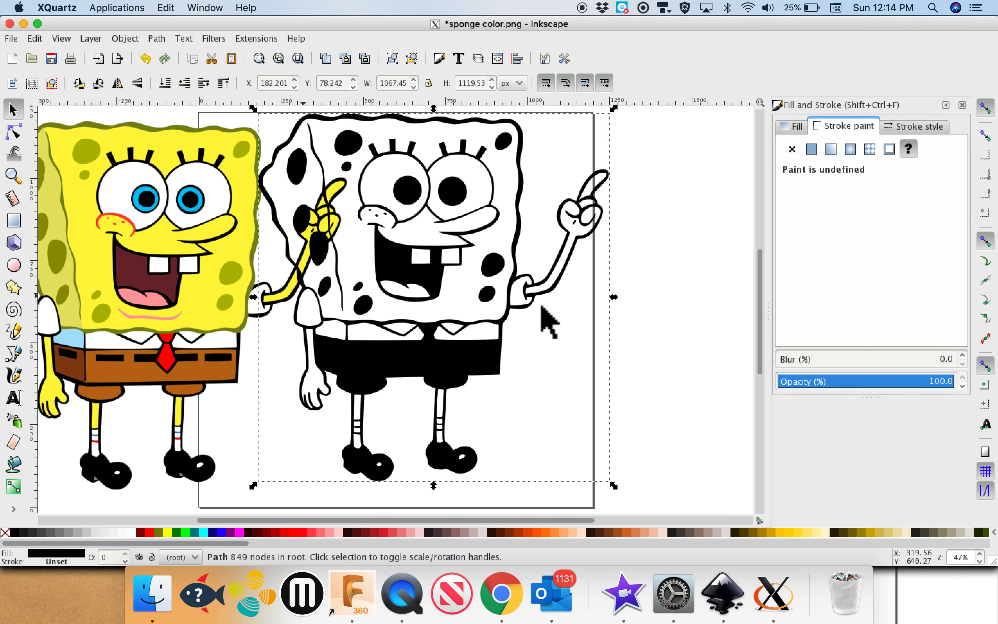
# - Move the colour original farther to the left, clear of the black traced path, and deselect it
pyautogui.hscroll(-5, 542, 308)
pyautogui.moveTo(248, 212); pyautogui.dragTo(104, 221)
pyautogui.click(530, 239)
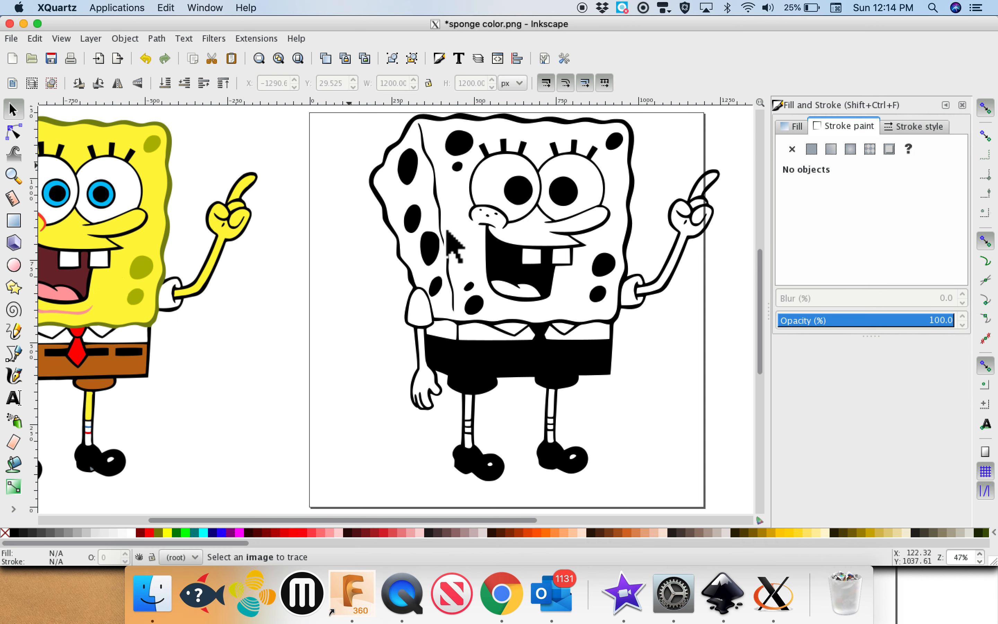
# - Remove the fill from the black traced path and give it a flat black stroke
pyautogui.click(498, 247)
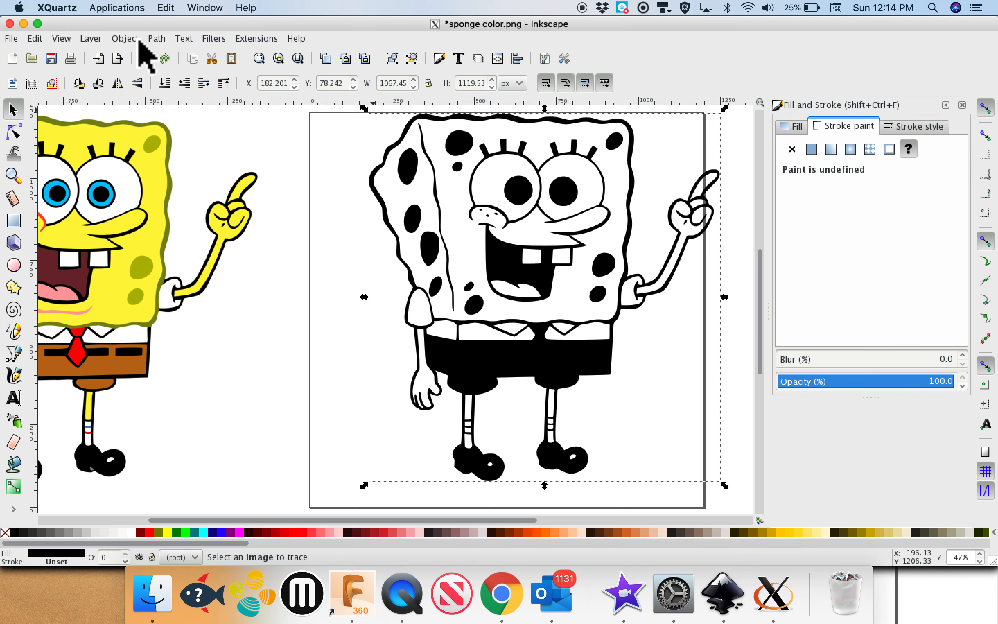
pyautogui.click(155, 39)
pyautogui.moveTo(134, 40)
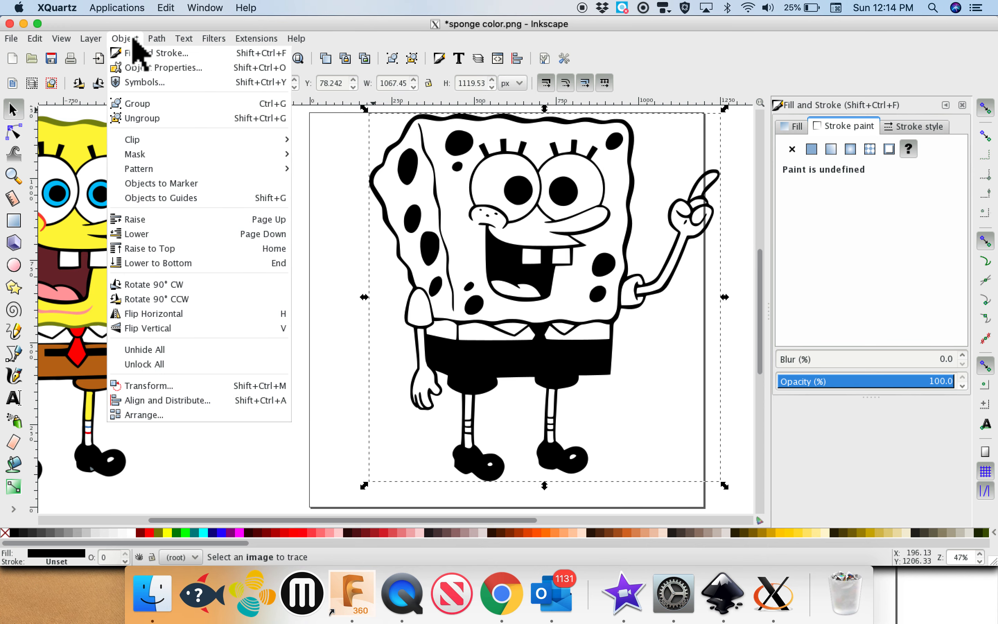
pyautogui.click(151, 66)
pyautogui.click(799, 126)
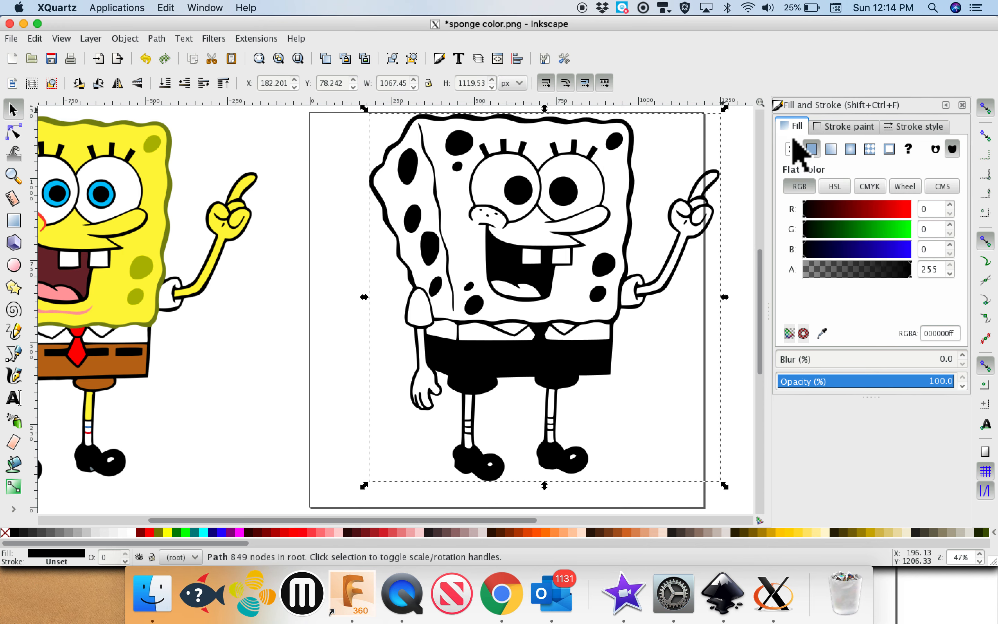
pyautogui.click(792, 151)
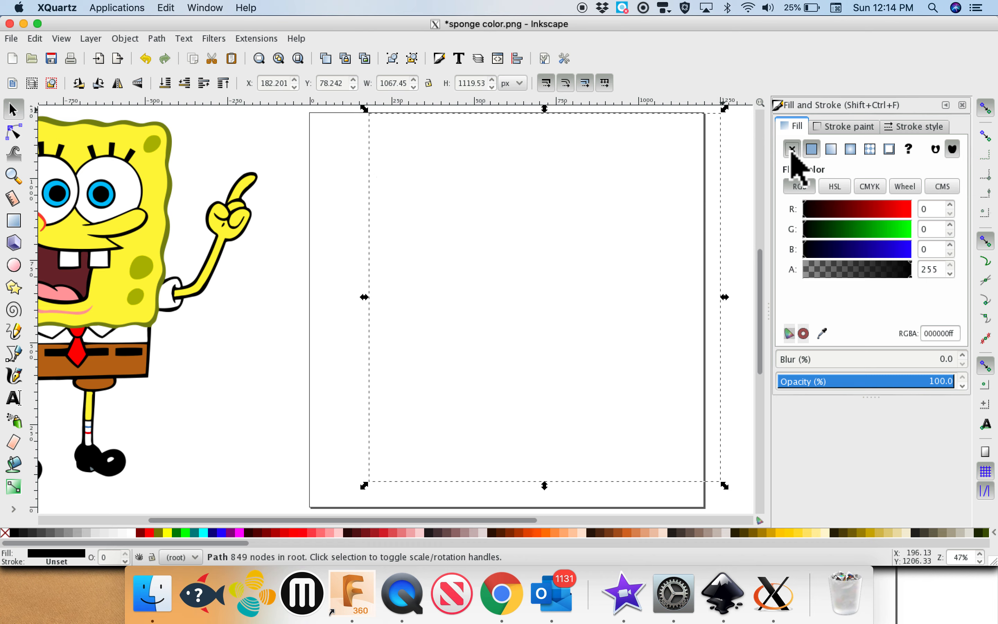
pyautogui.click(862, 127)
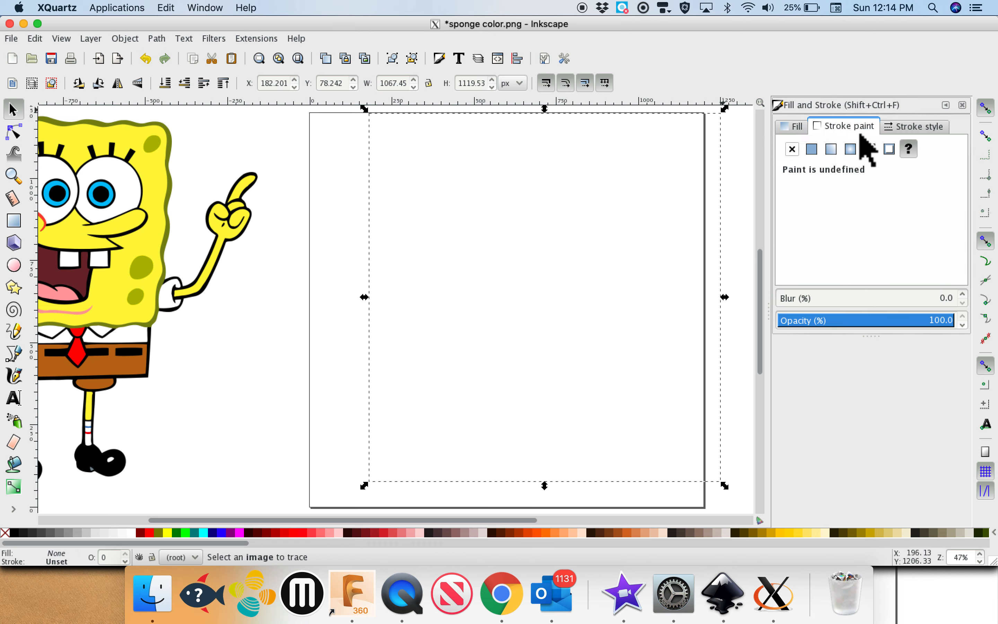
pyautogui.click(812, 151)
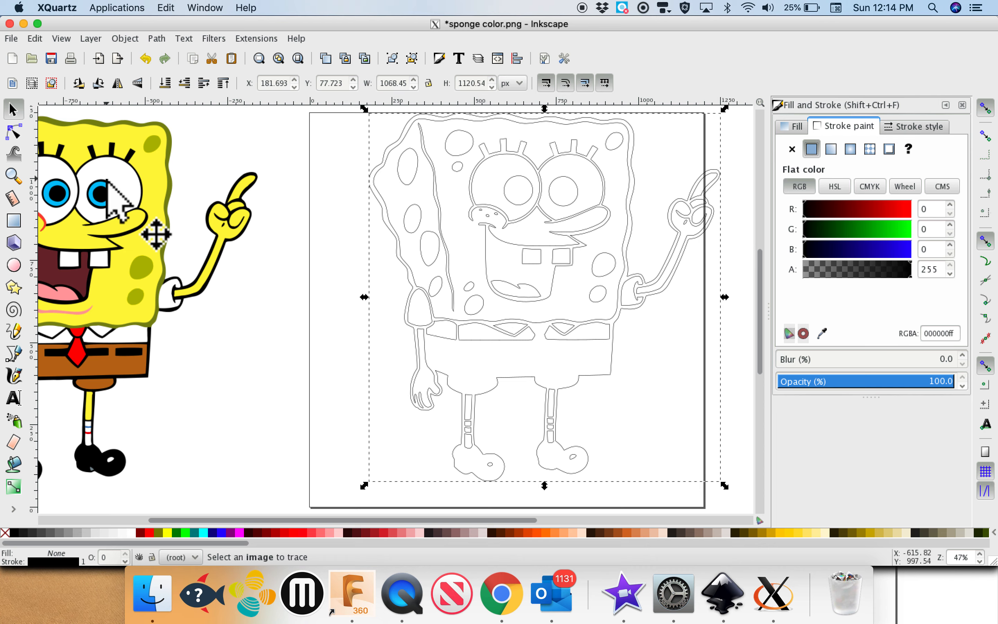
# - Display the nodes of the outlined SpongeBob path with the Node tool, and deselect the path
pyautogui.click(14, 132)
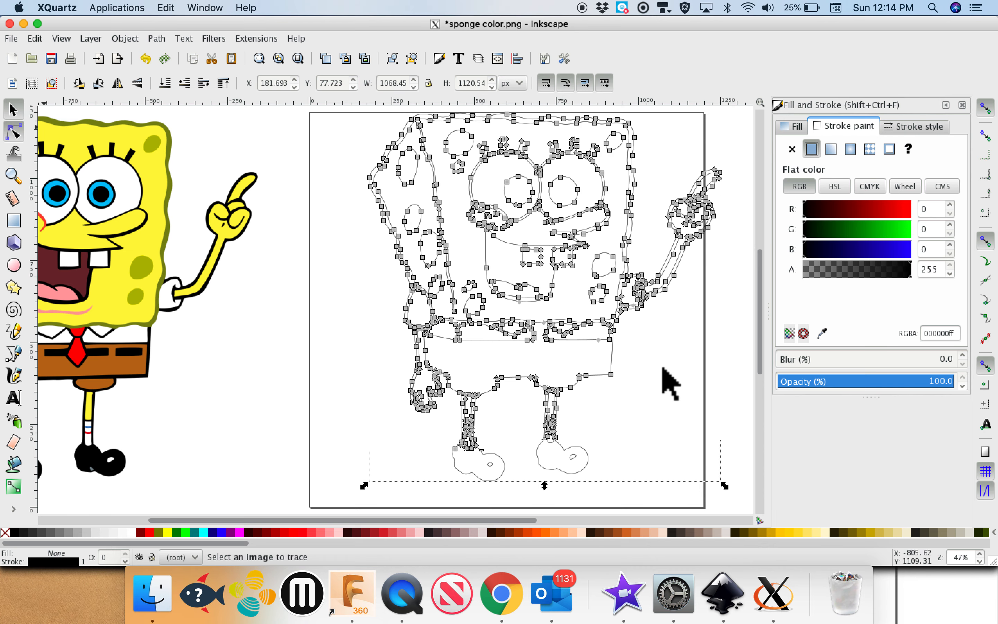
pyautogui.hscroll(4, 668, 384)
pyautogui.click(662, 361)
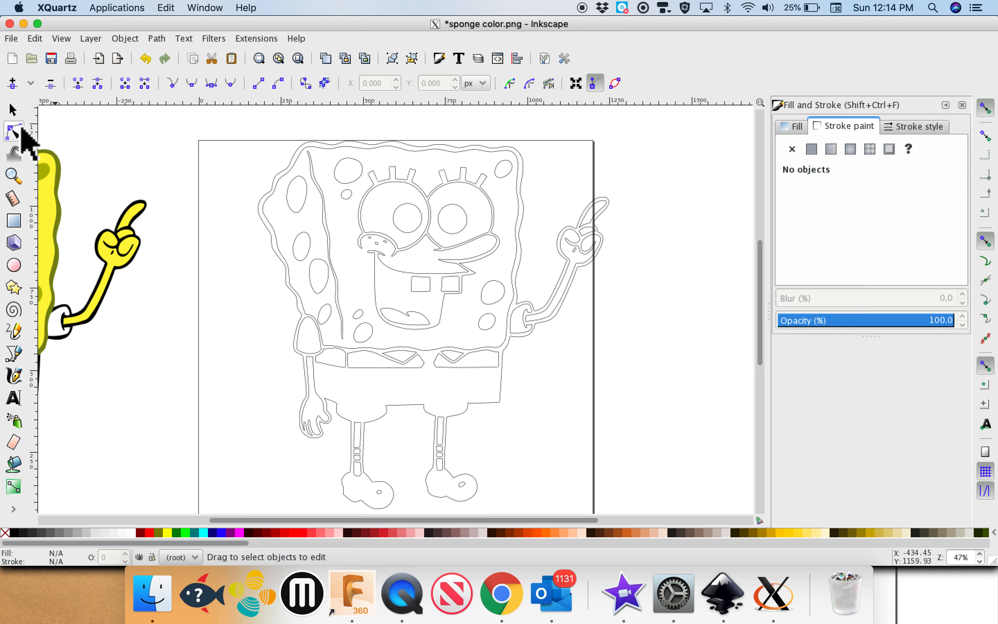
# - Break apart the outlined SpongeBob path into separate paths and deselect them
pyautogui.click(15, 110)
pyautogui.click(321, 195)
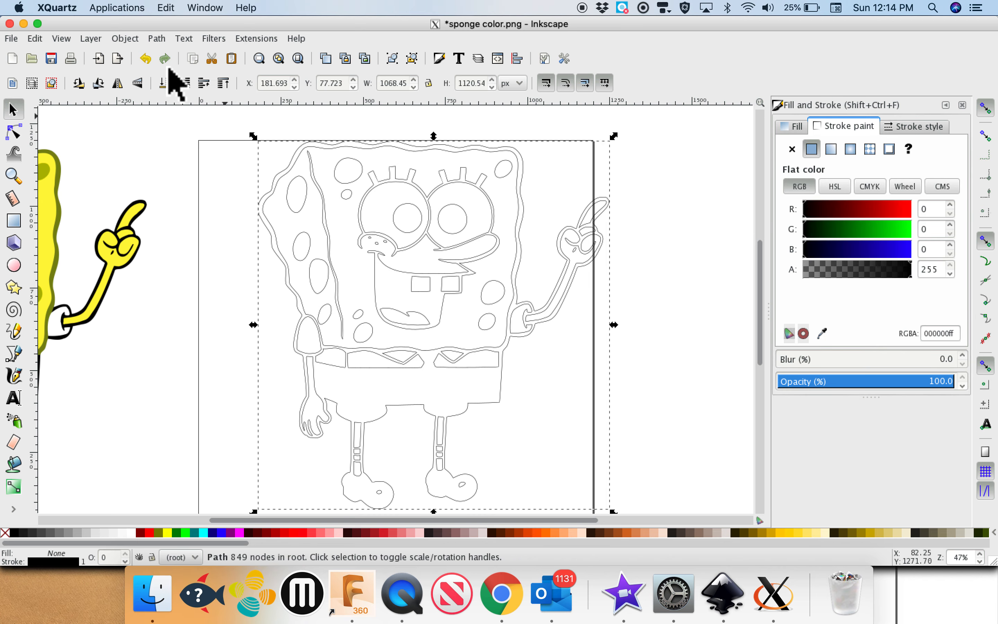
pyautogui.click(157, 39)
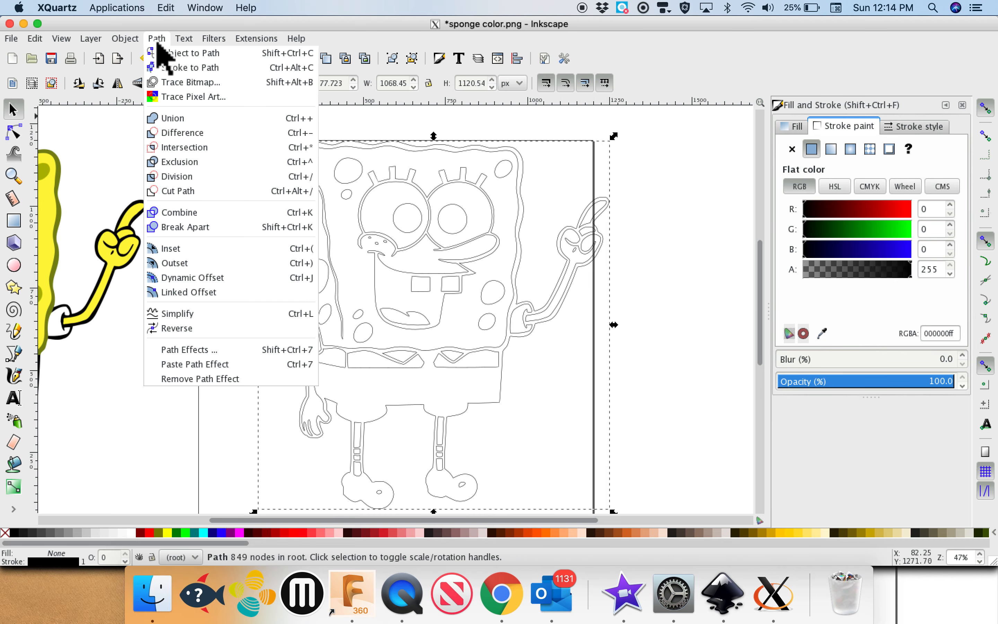
pyautogui.click(179, 227)
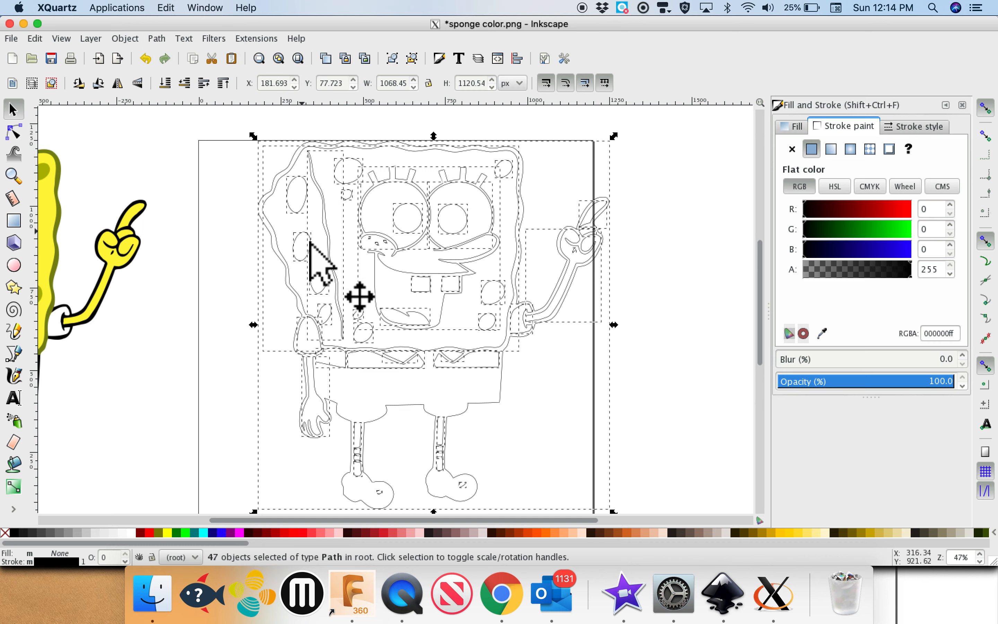
pyautogui.click(216, 269)
# - Select only the outer silhouette path of SpongeBob with the Node tool
pyautogui.click(14, 132)
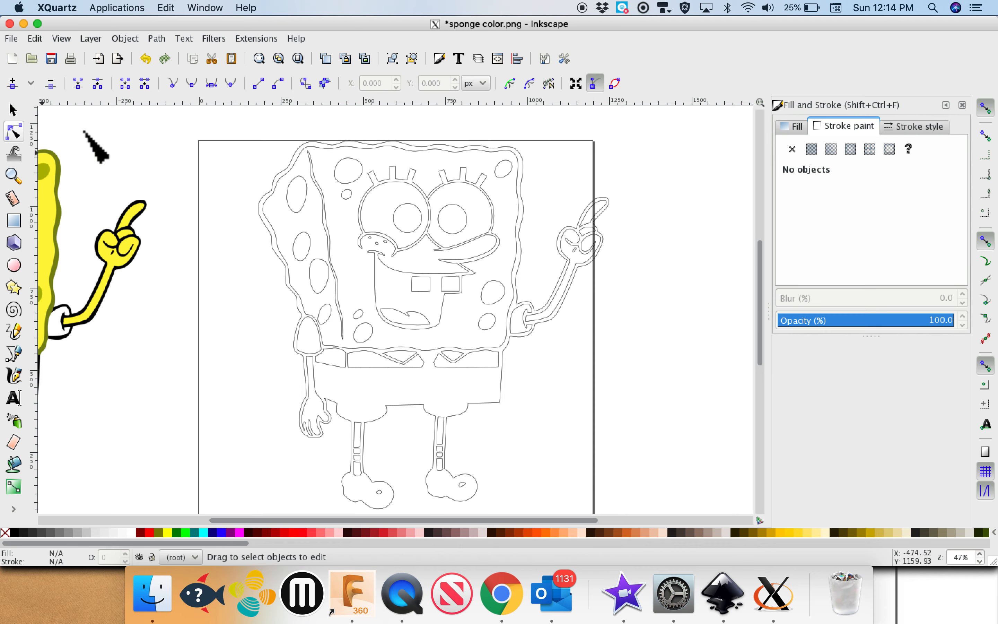
pyautogui.click(327, 145)
pyautogui.click(599, 300)
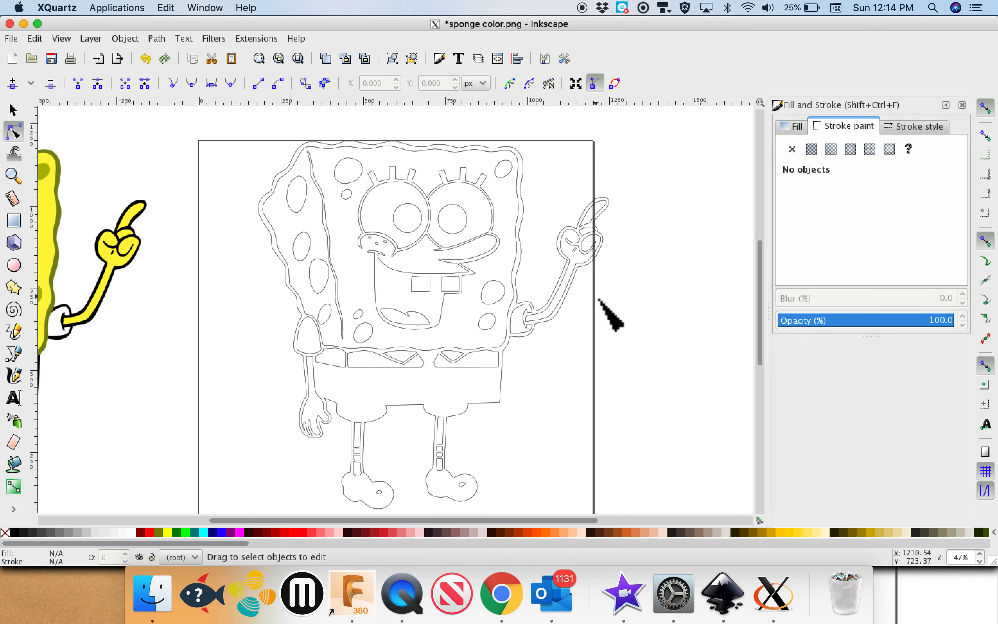
pyautogui.click(530, 174)
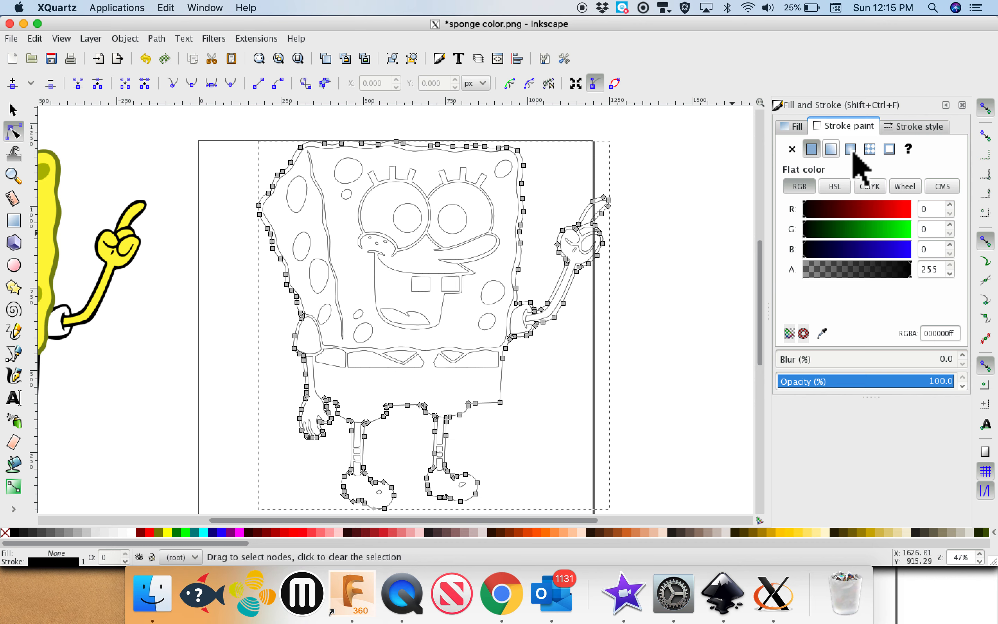
# - Set the outer silhouette's stroke width to 0.003 pt
pyautogui.click(904, 132)
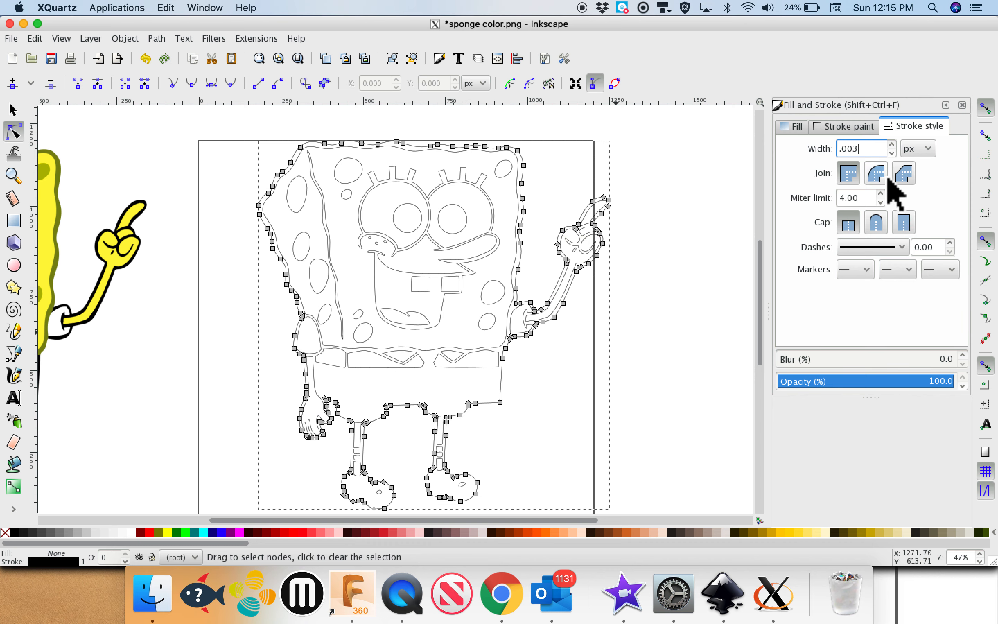
pyautogui.click(928, 149)
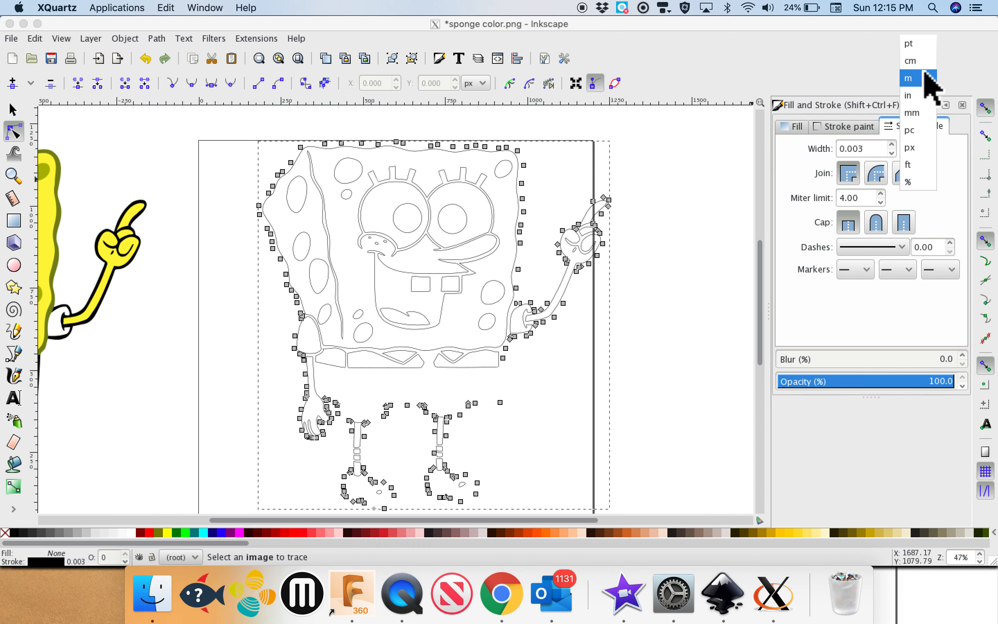
pyautogui.click(924, 44)
pyautogui.click(876, 157)
pyautogui.press('BackSpace')
pyautogui.write('3')
pyautogui.press('Return')
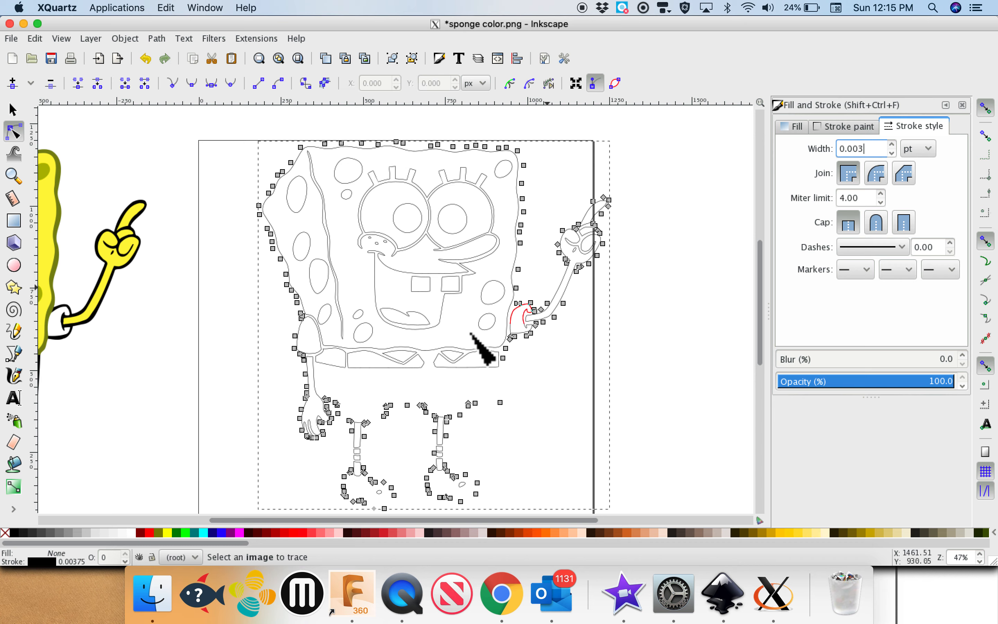
# - Examine how the thin outer silhouette displays when deselected, selected and highly magnified, and fit the whole page in view
pyautogui.click(609, 385)
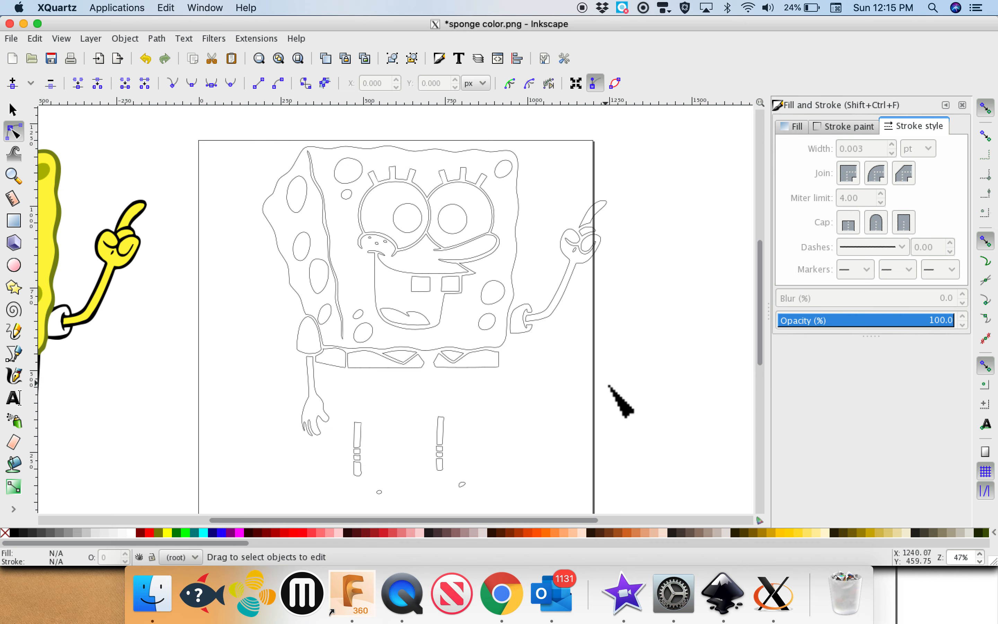
pyautogui.click(453, 439)
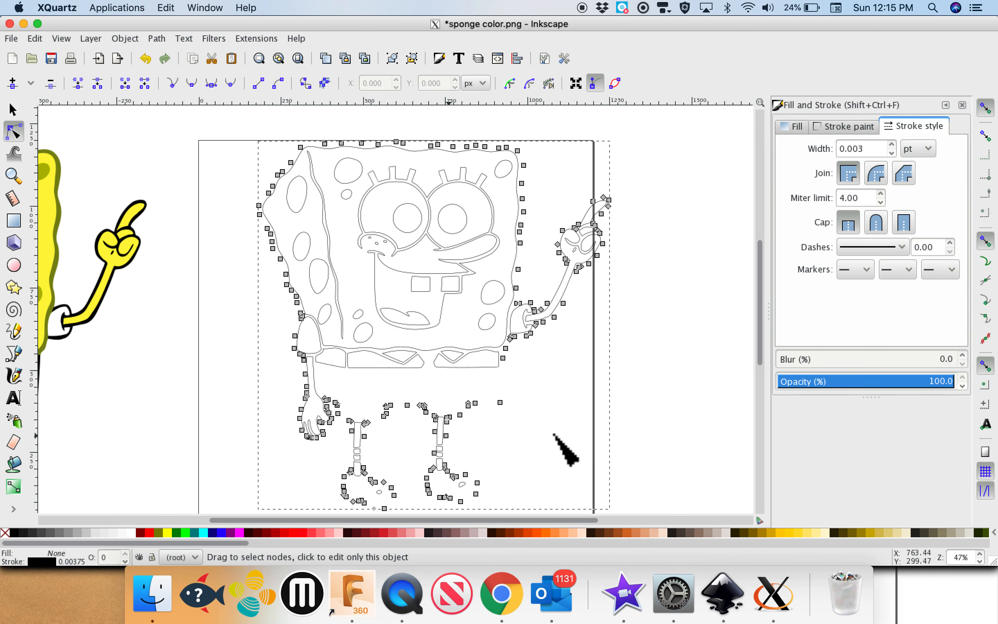
pyautogui.click(630, 408)
pyautogui.press('+')
pyautogui.press('+')
pyautogui.press('+')
pyautogui.press('+')
pyautogui.press('+')
pyautogui.hscroll(20, 586, 392)
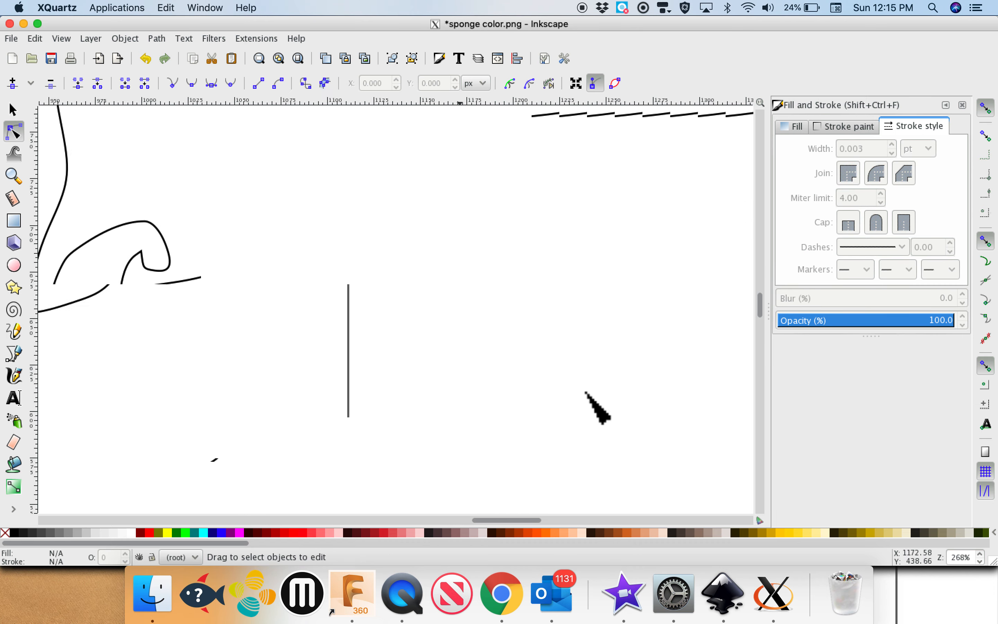
pyautogui.hscroll(-2, 586, 392)
pyautogui.press('+')
pyautogui.press('+')
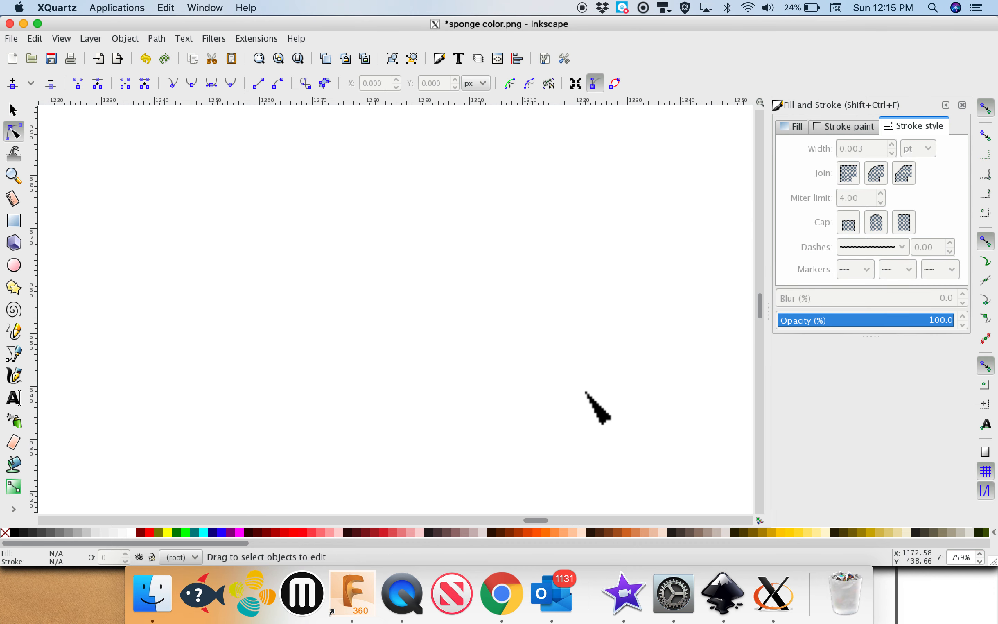
pyautogui.press('5')
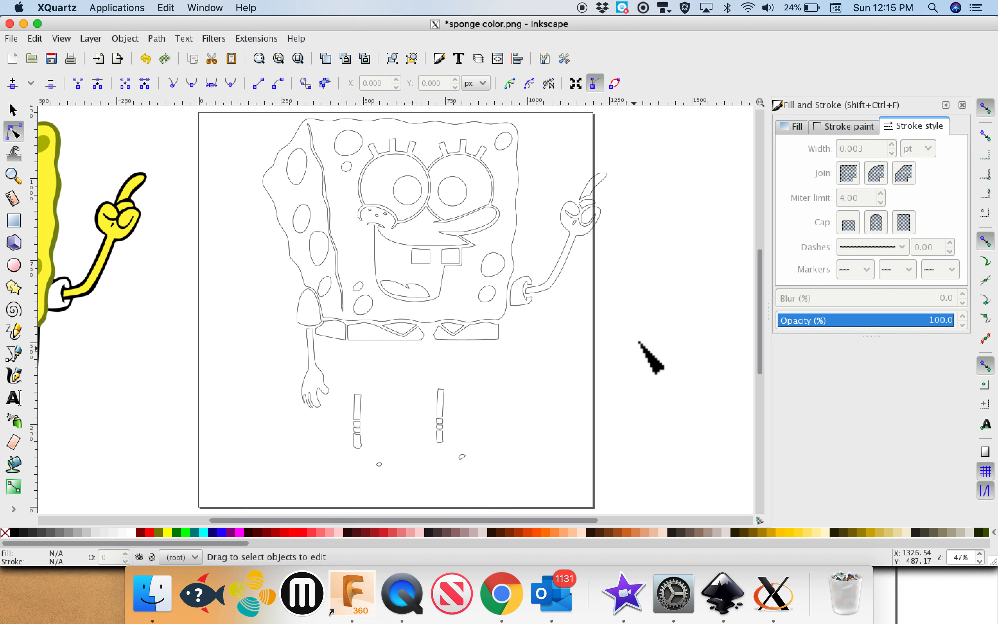
# - Reselect the outer silhouette path, set its stroke width to 1 pt, and deselect it
pyautogui.click(525, 203)
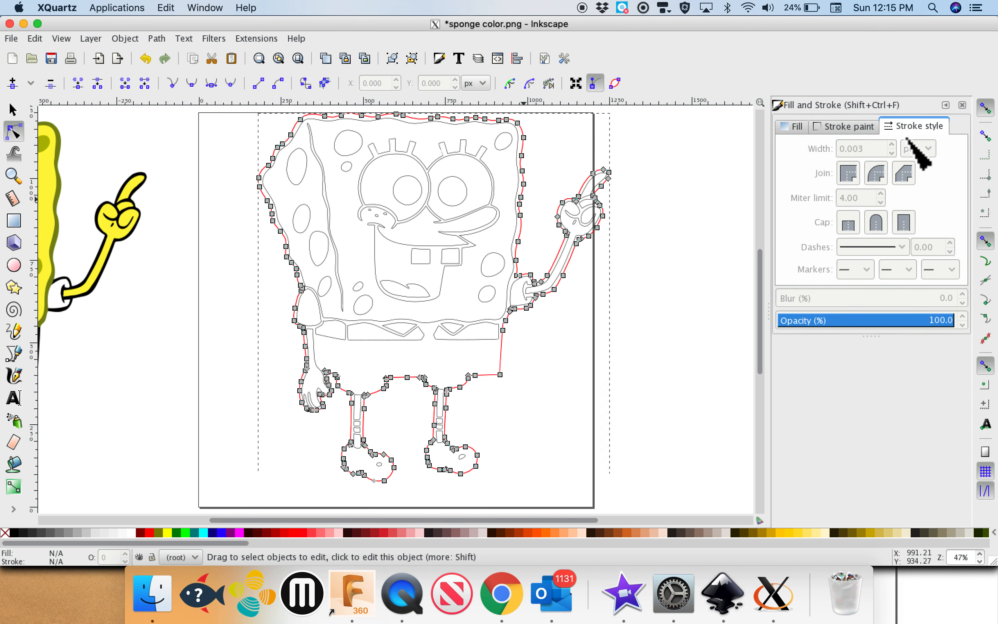
pyautogui.hotkey('ctrl', 'a')
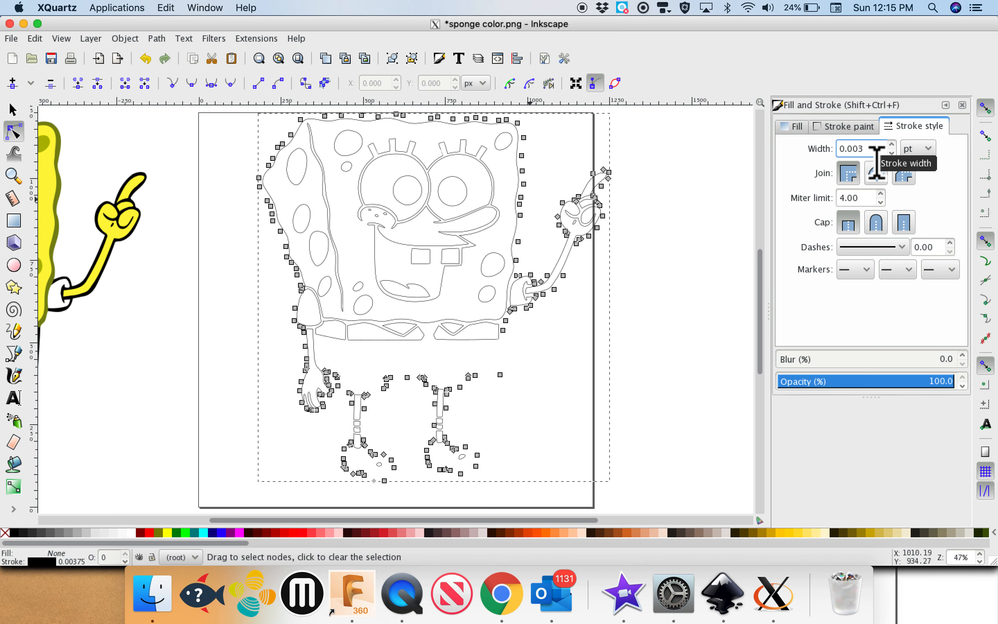
pyautogui.press('BackSpace')
pyautogui.press('BackSpace')
pyautogui.write('1')
pyautogui.press('Return')
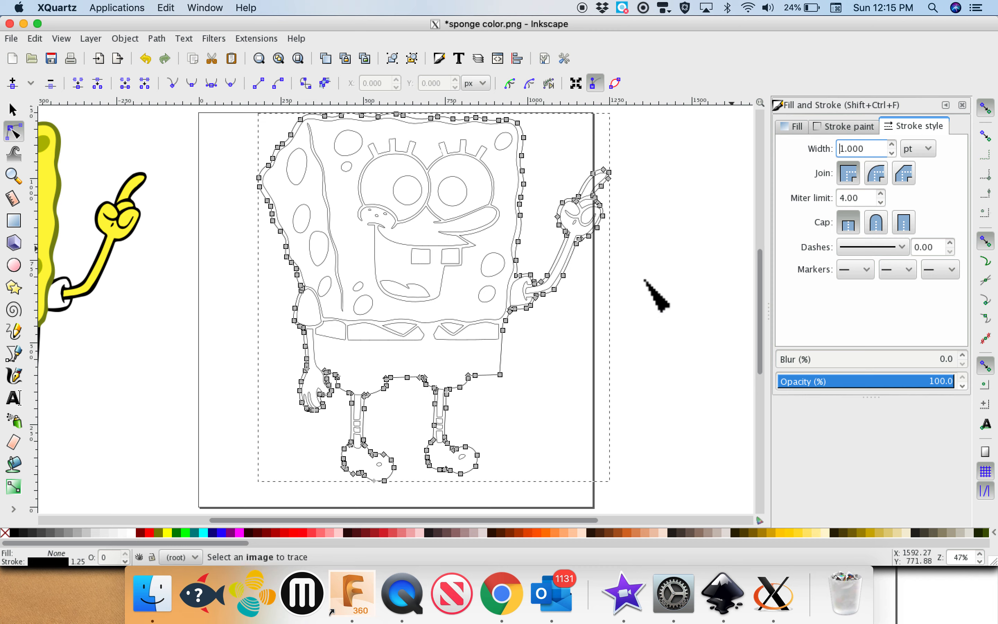
pyautogui.click(590, 312)
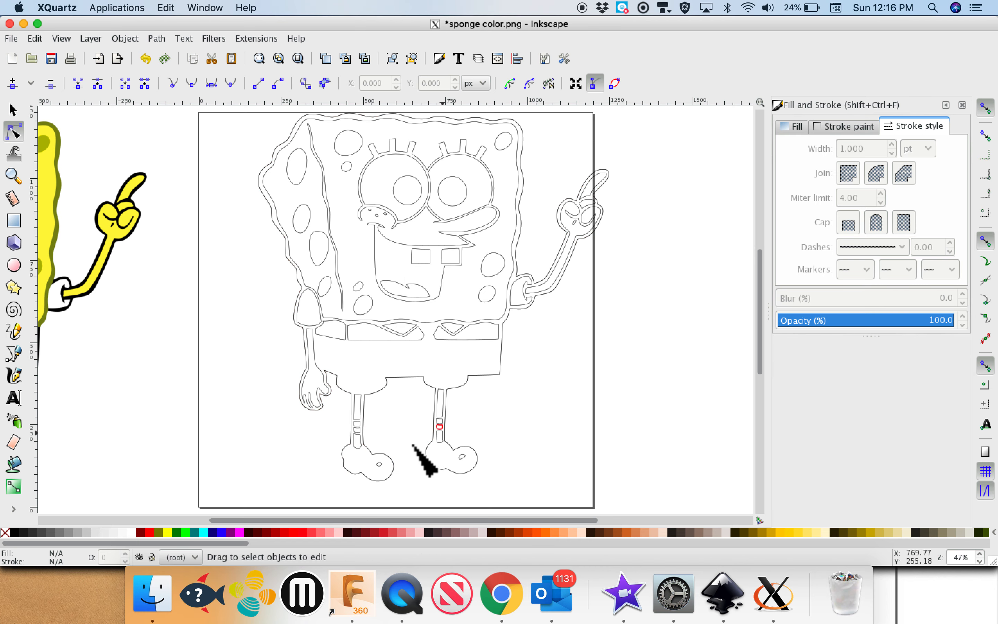
pyautogui.click(407, 262)
pyautogui.rightClick(402, 594)
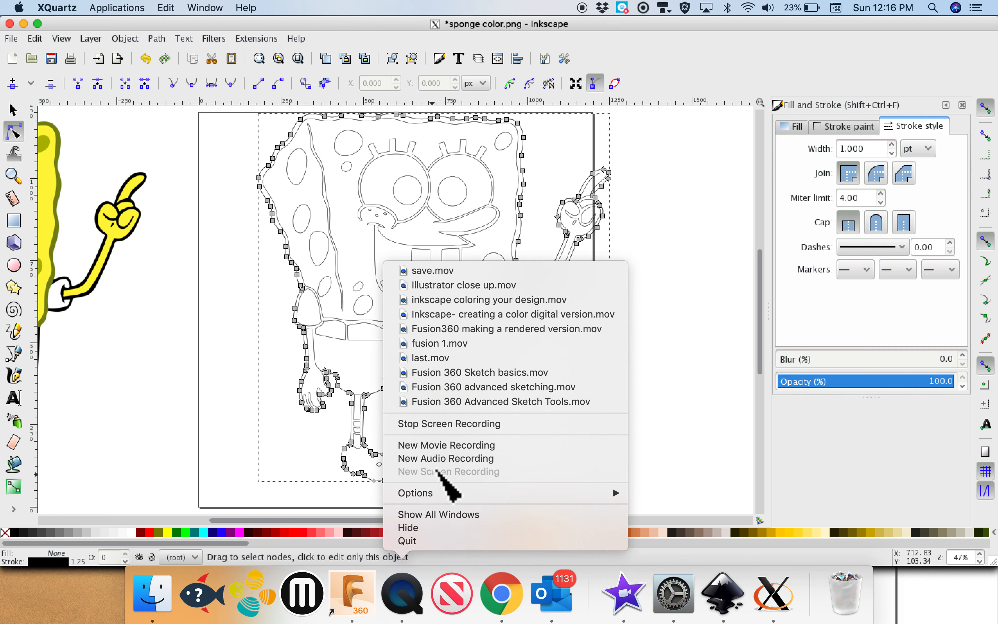